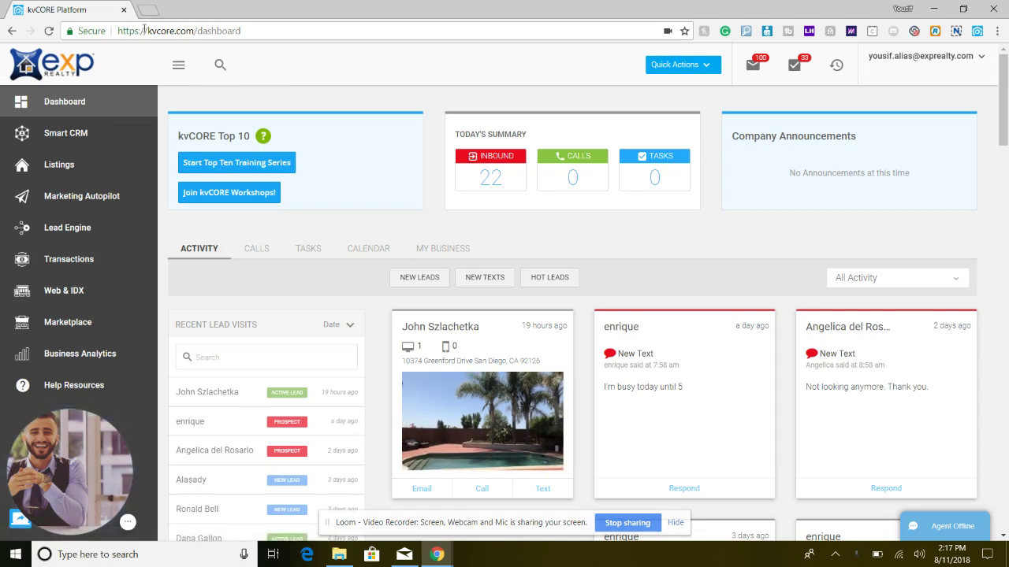
- Inspect the kvcore.com web address, reload the dashboard and scroll down it
drag(144, 30, 198, 30)
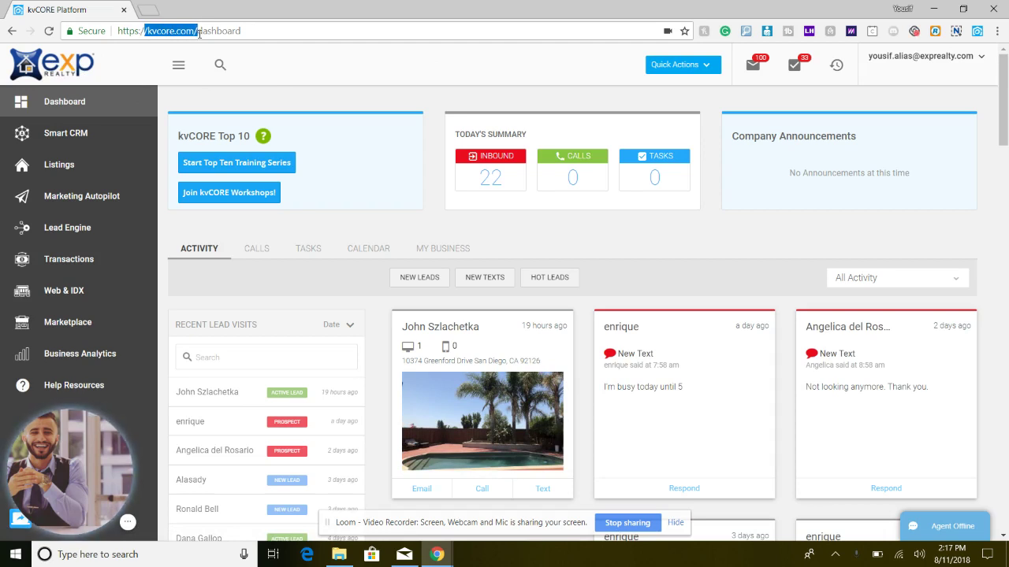
click(198, 32)
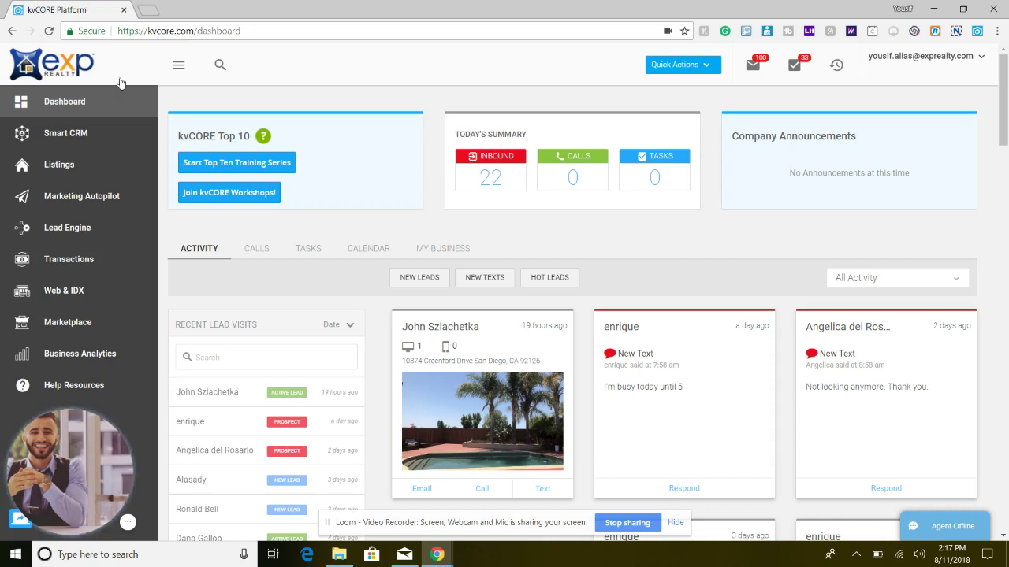
click(98, 101)
scroll(648, 394, down, 1)
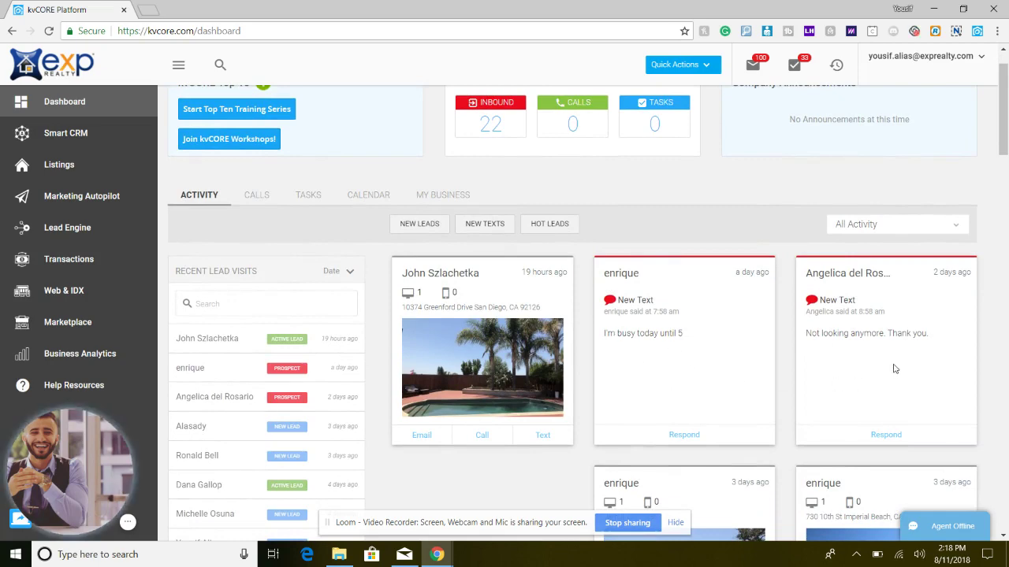
scroll(895, 369, down, 1)
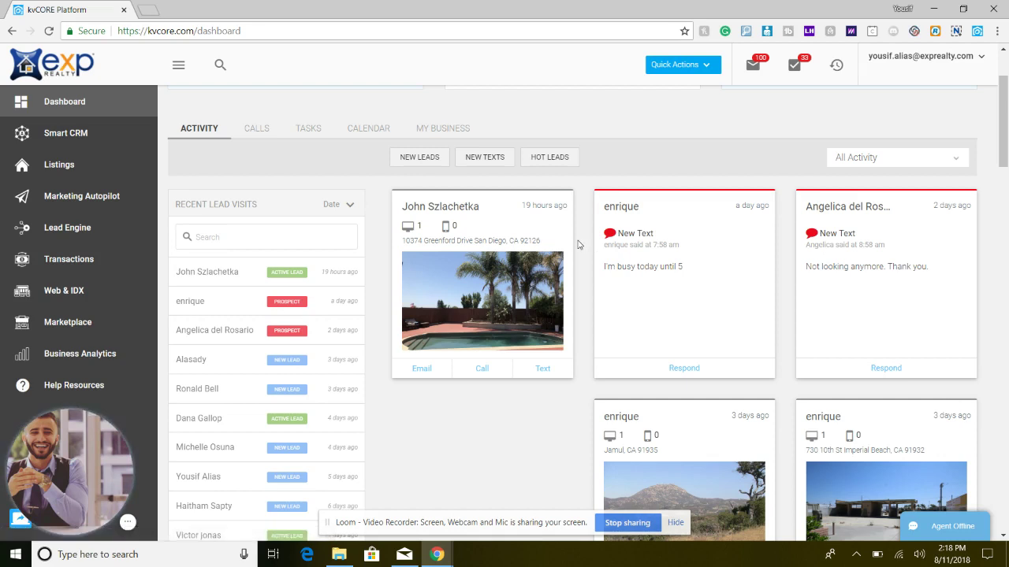
click(455, 288)
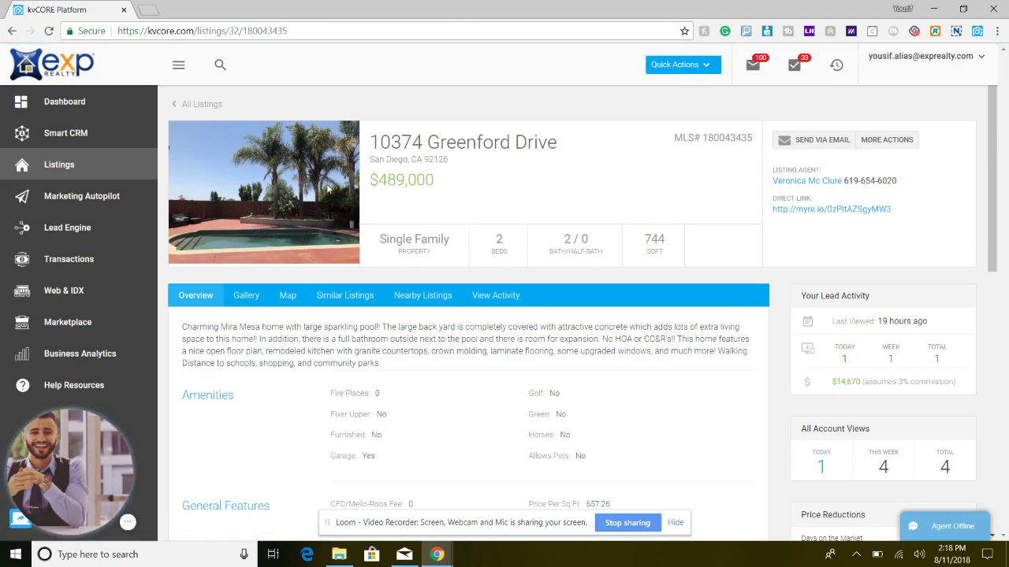
click(12, 31)
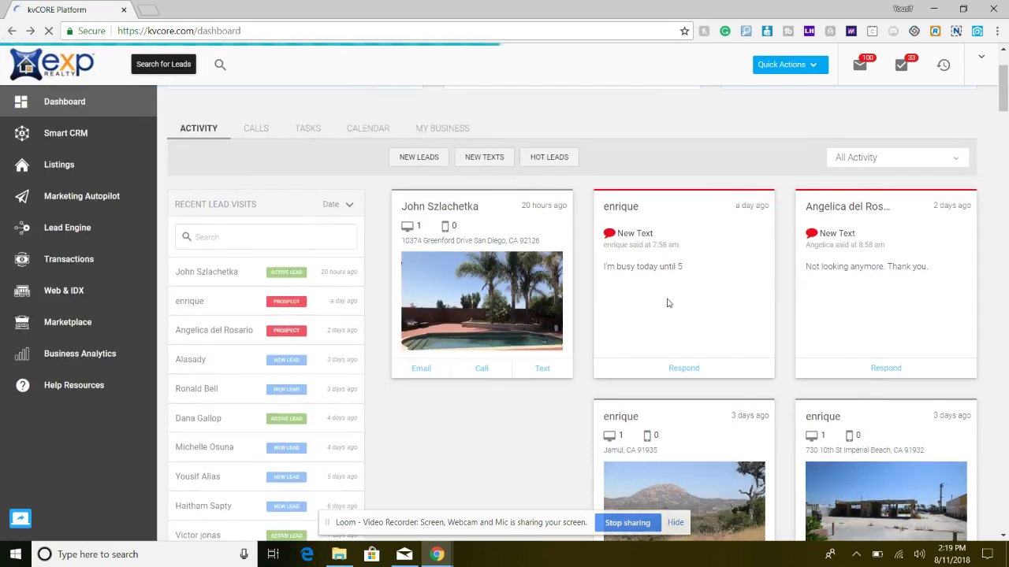
scroll(668, 303, down, 2)
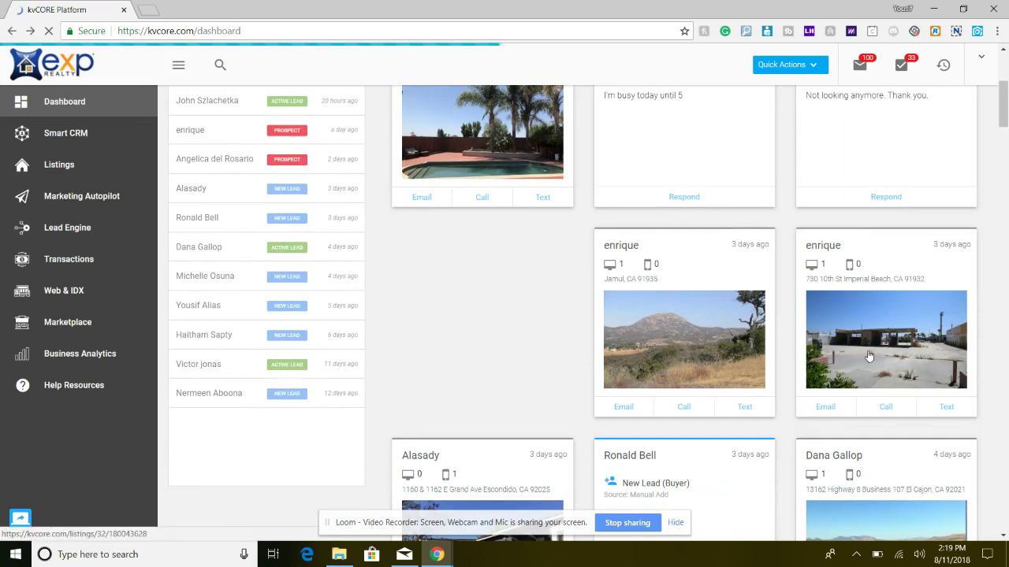
scroll(700, 335, down, 1)
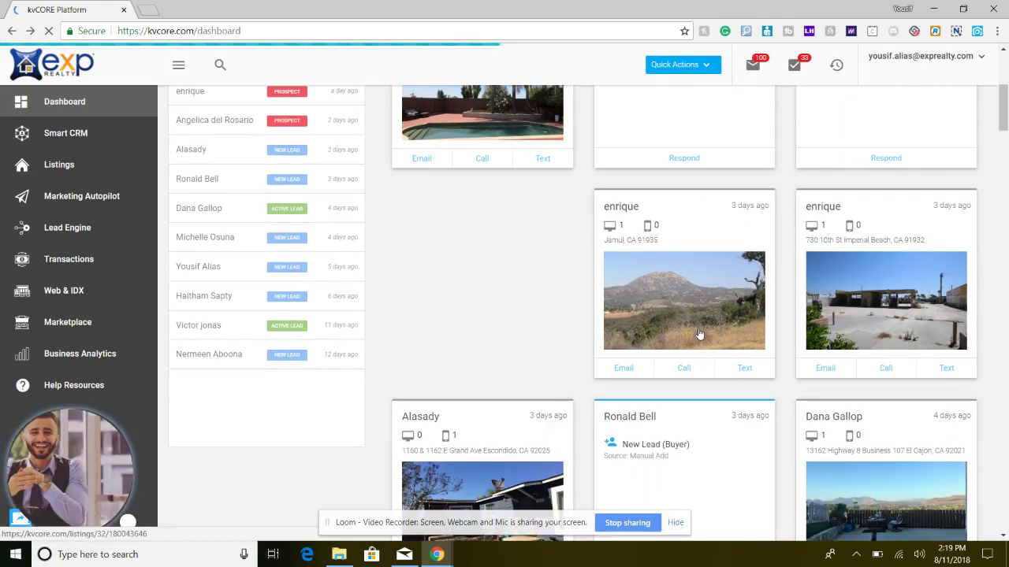
scroll(664, 400, down, 1)
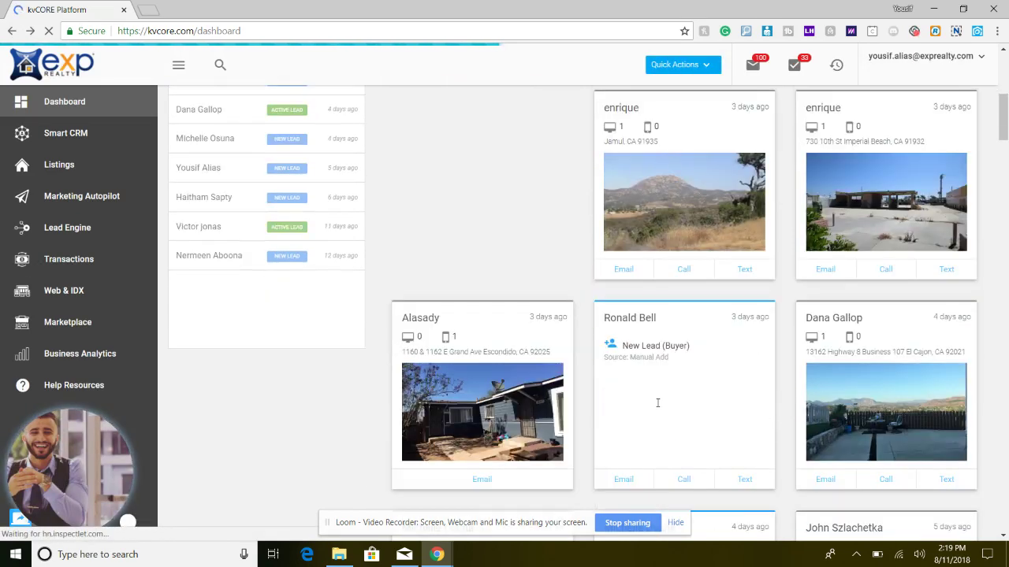
scroll(658, 403, down, 2)
scroll(658, 404, down, 2)
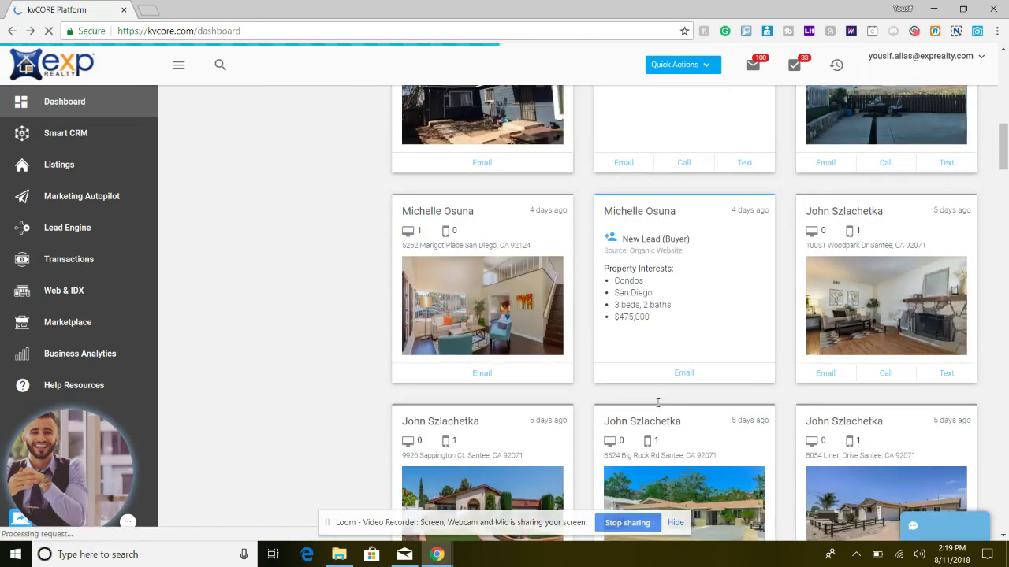
scroll(657, 406, down, 1)
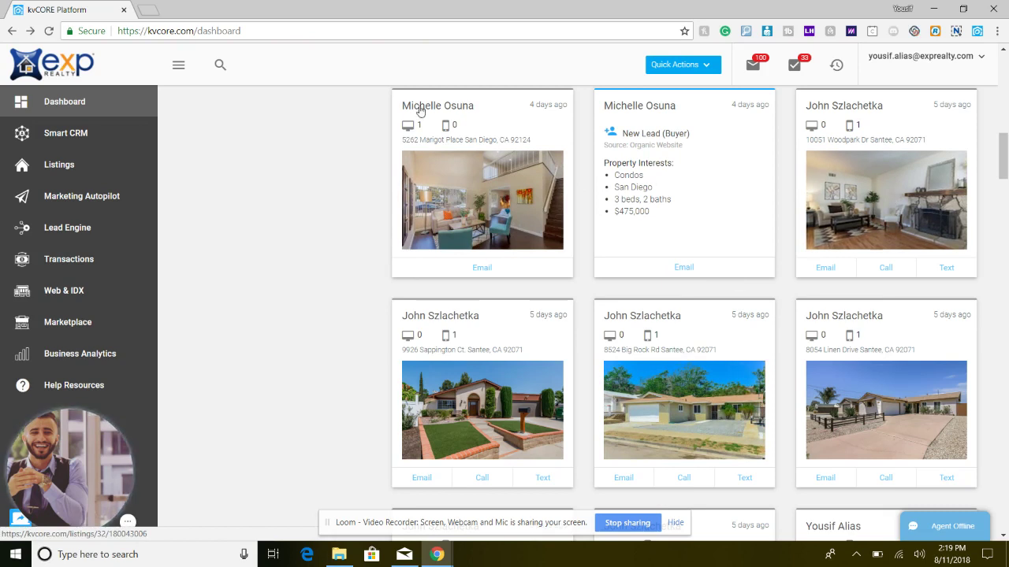
- Open the Smart CRM leads list and scroll through the leads
click(100, 139)
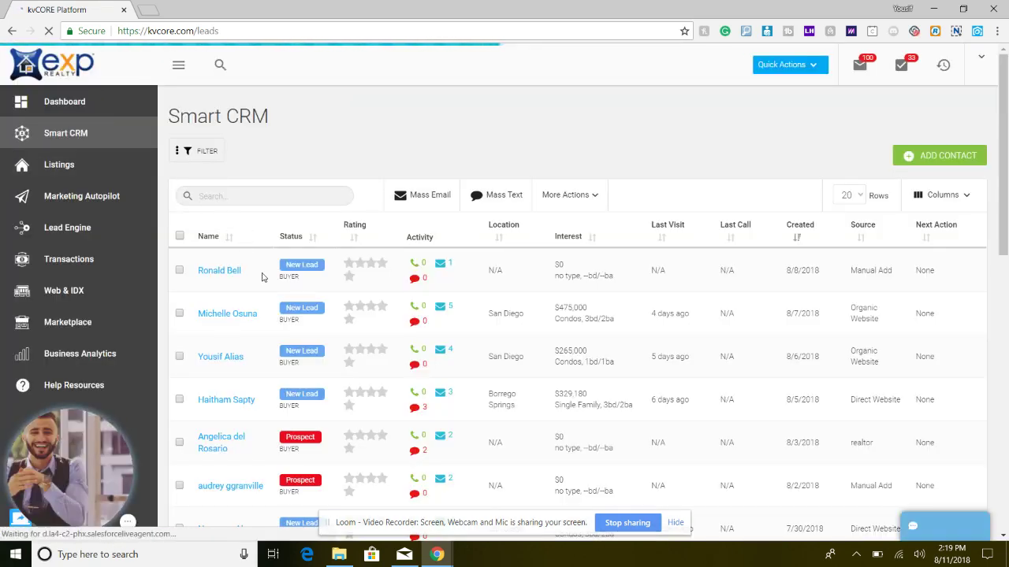
scroll(262, 276, down, 1)
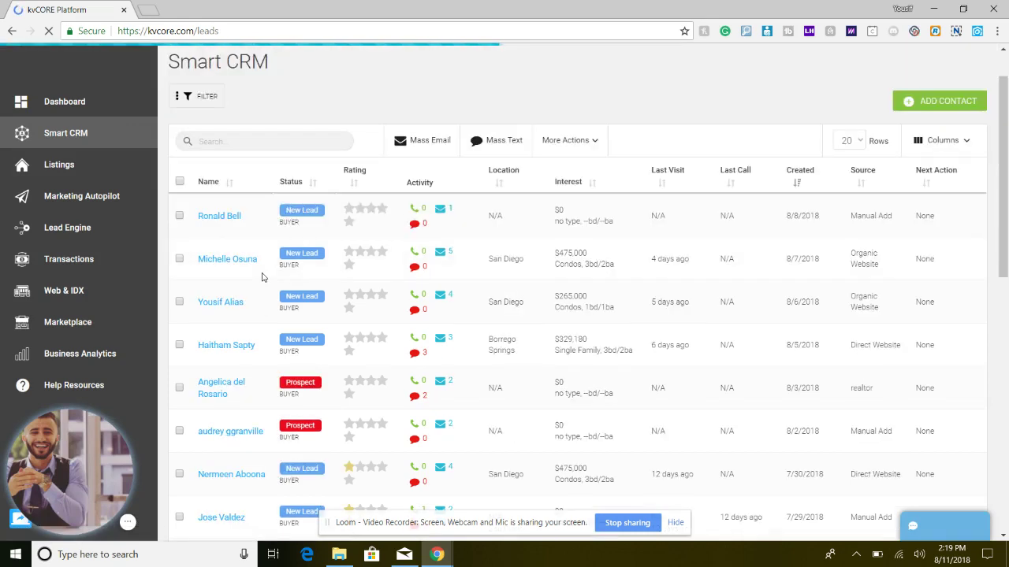
scroll(262, 276, down, 1)
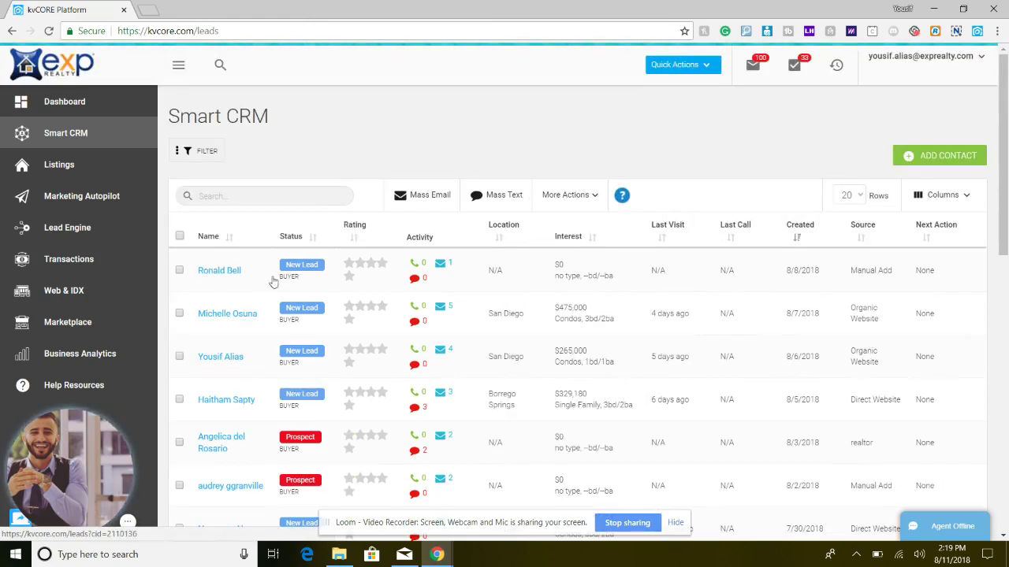
- Open the third-row lead's profile, check its 34 upcoming touches, then filter the timeline to property views
click(213, 359)
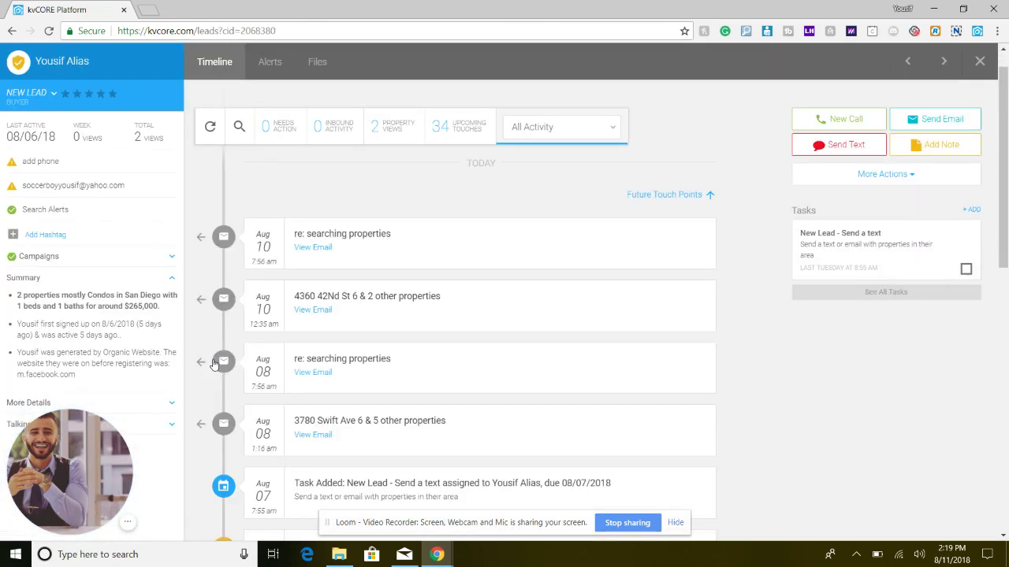
scroll(479, 354, down, 1)
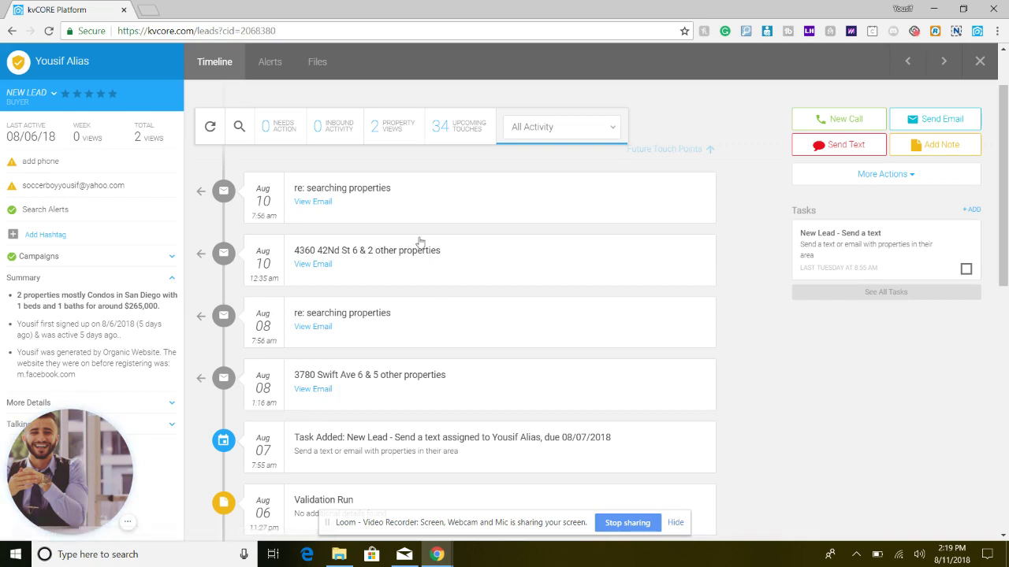
click(450, 138)
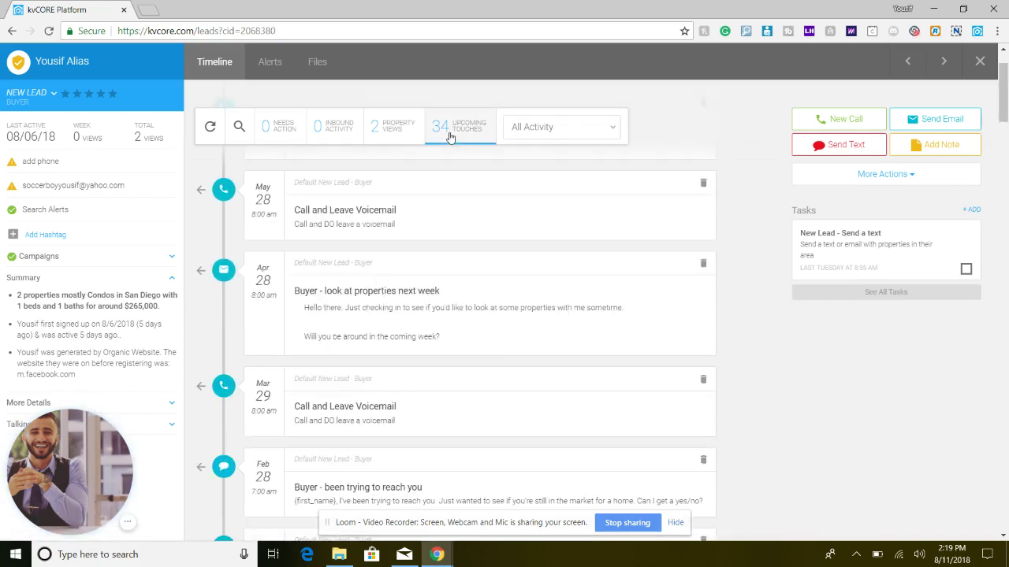
scroll(319, 384, up, 4)
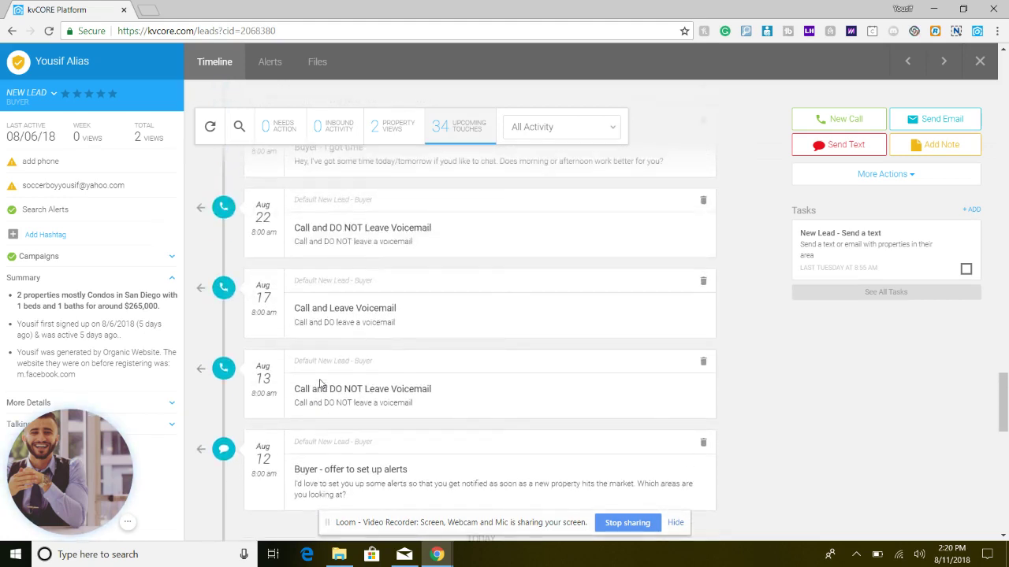
click(394, 126)
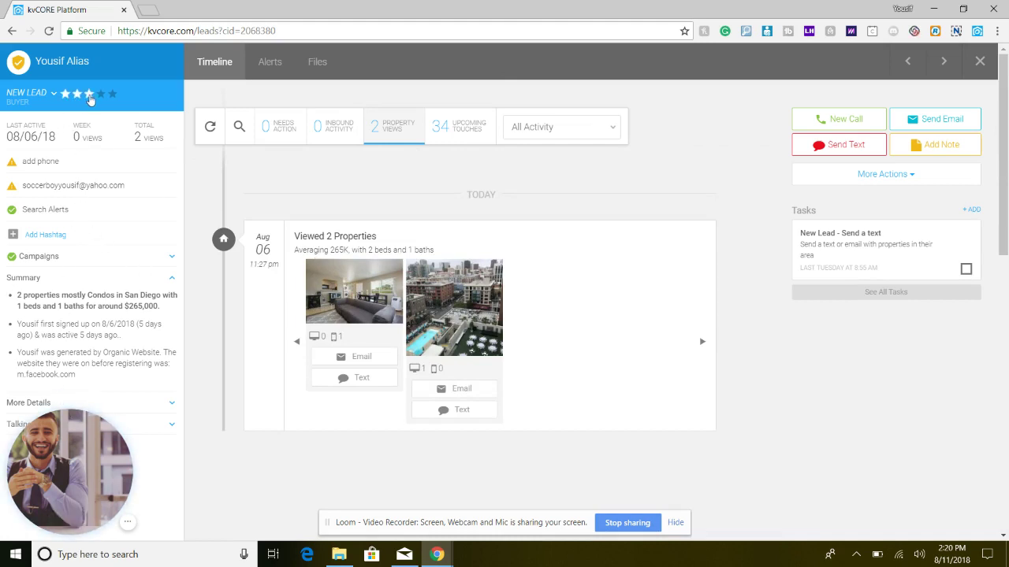
- Rate the lead three stars and try starting a text and an email to it, closing both
click(89, 94)
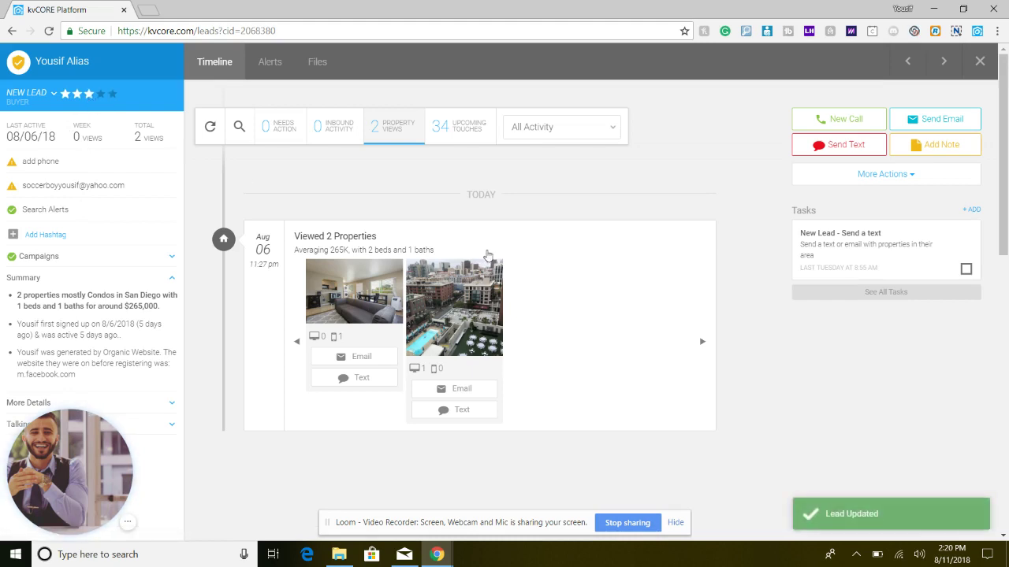
click(863, 147)
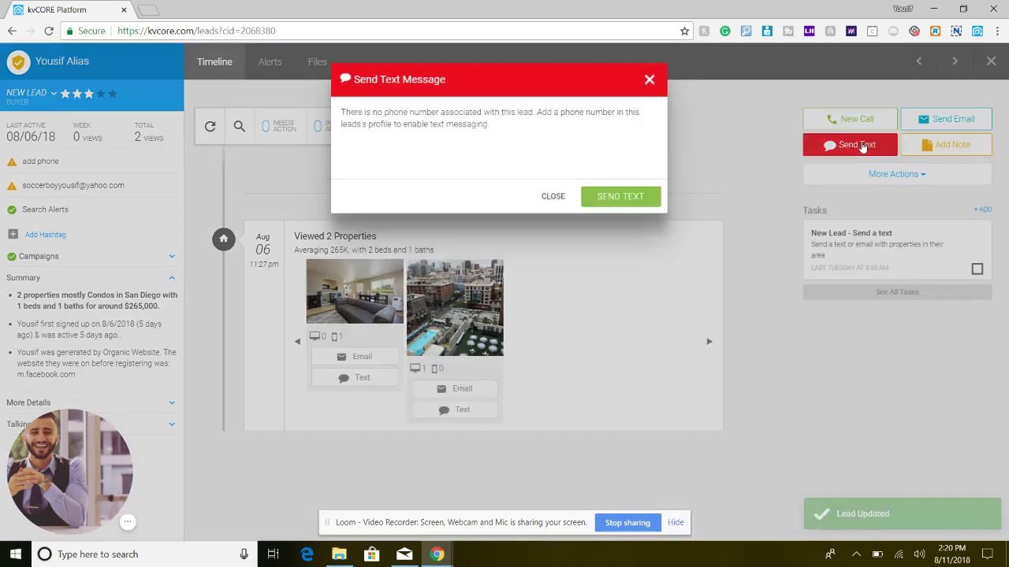
click(648, 81)
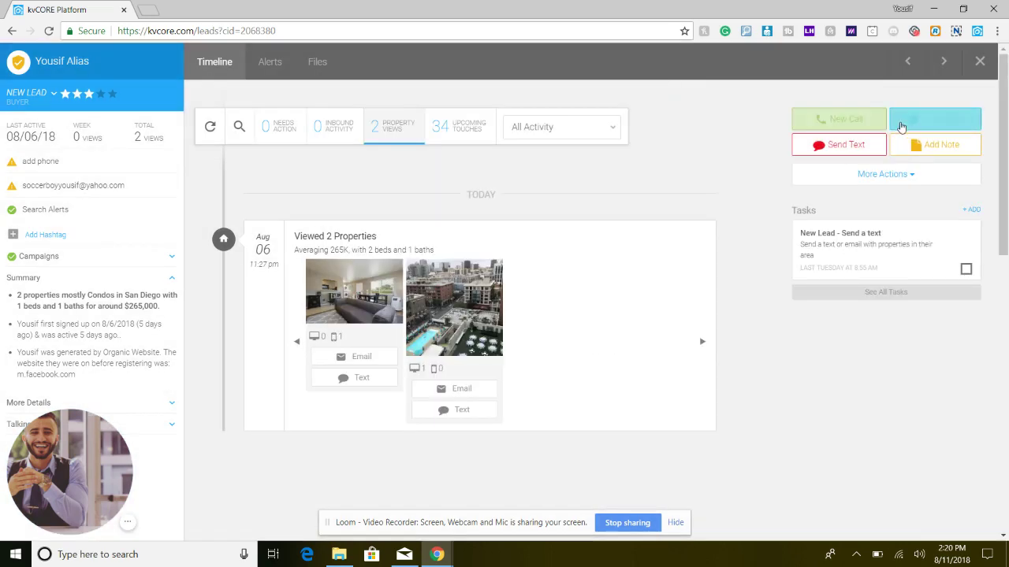
click(917, 126)
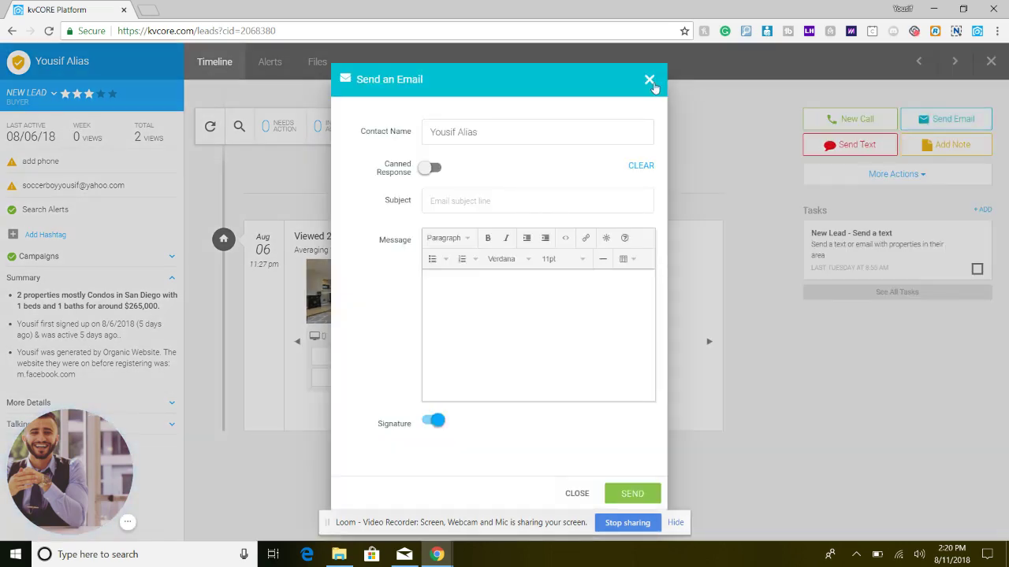
click(650, 79)
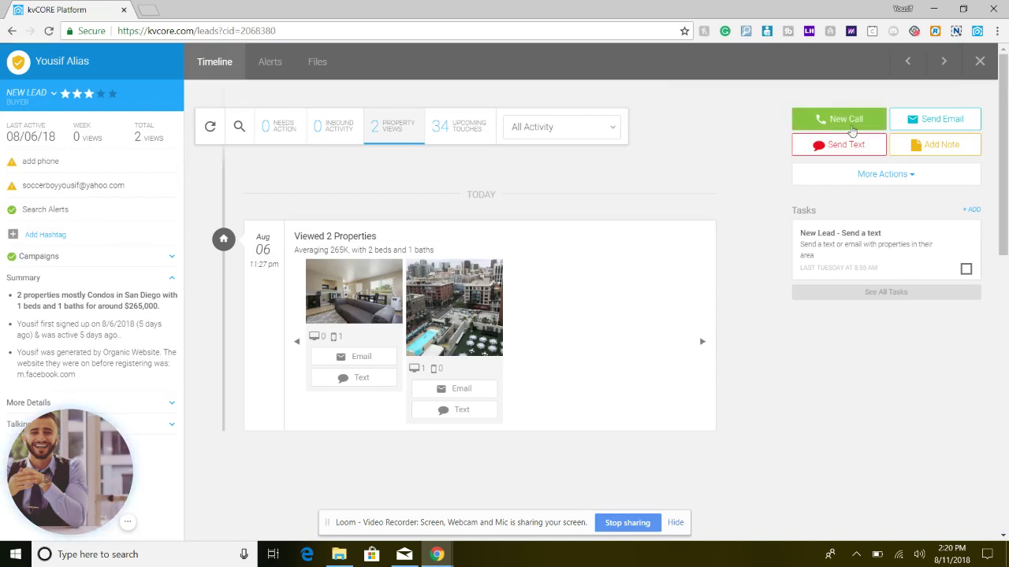
- Save a 'test' note on the lead and list its extra collaborate and communicate actions
click(941, 150)
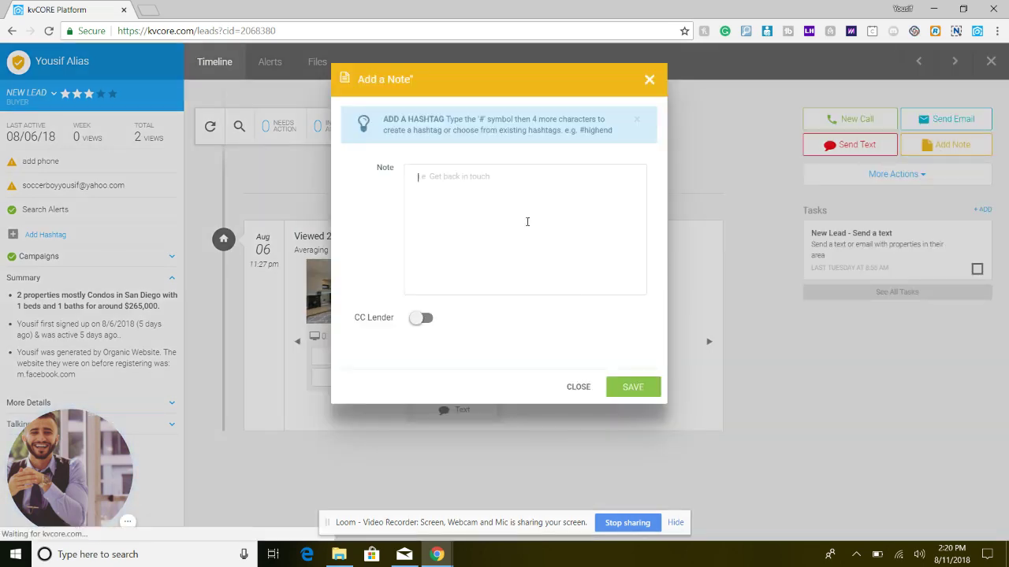
text(test lead)
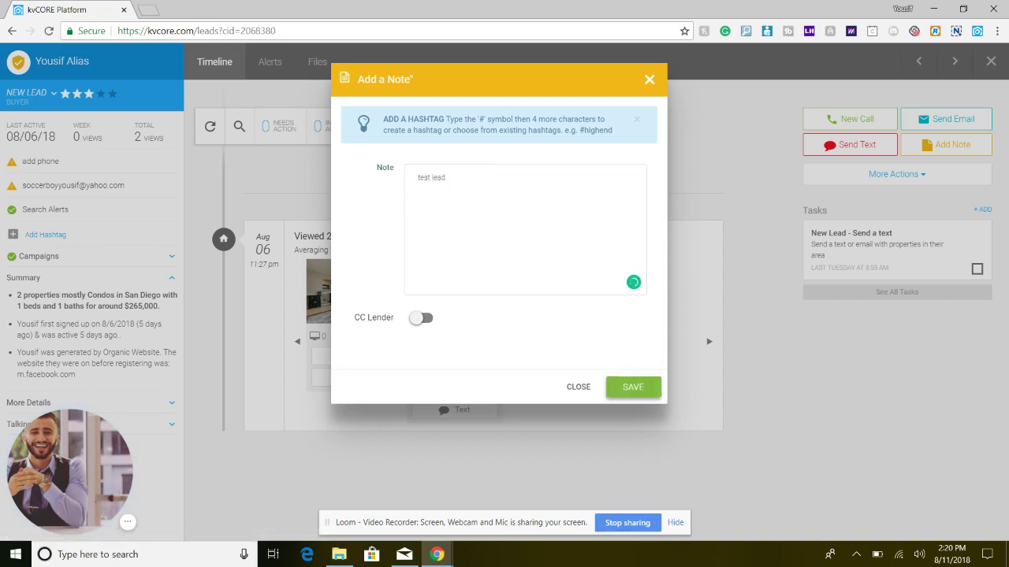
click(650, 80)
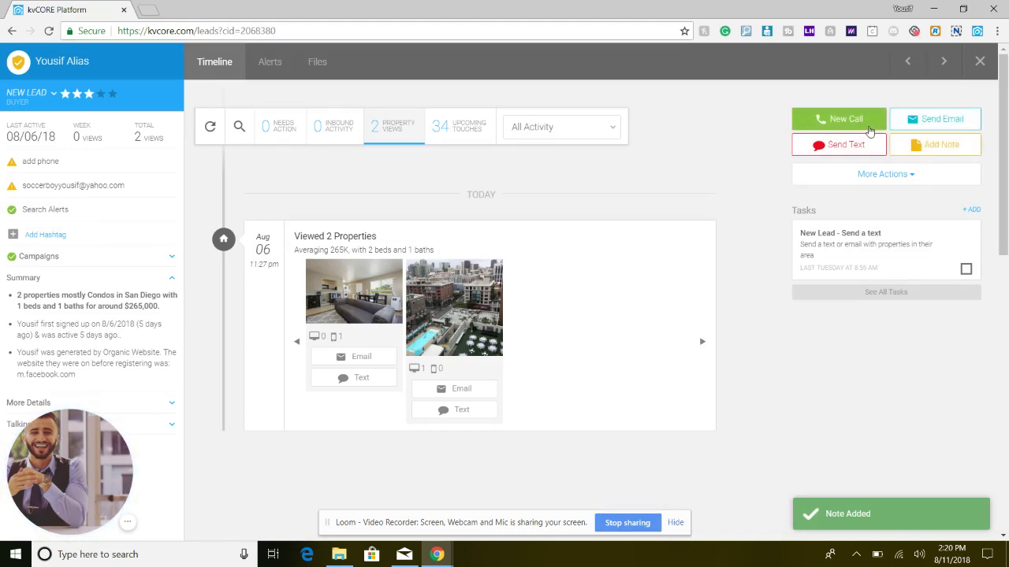
click(864, 178)
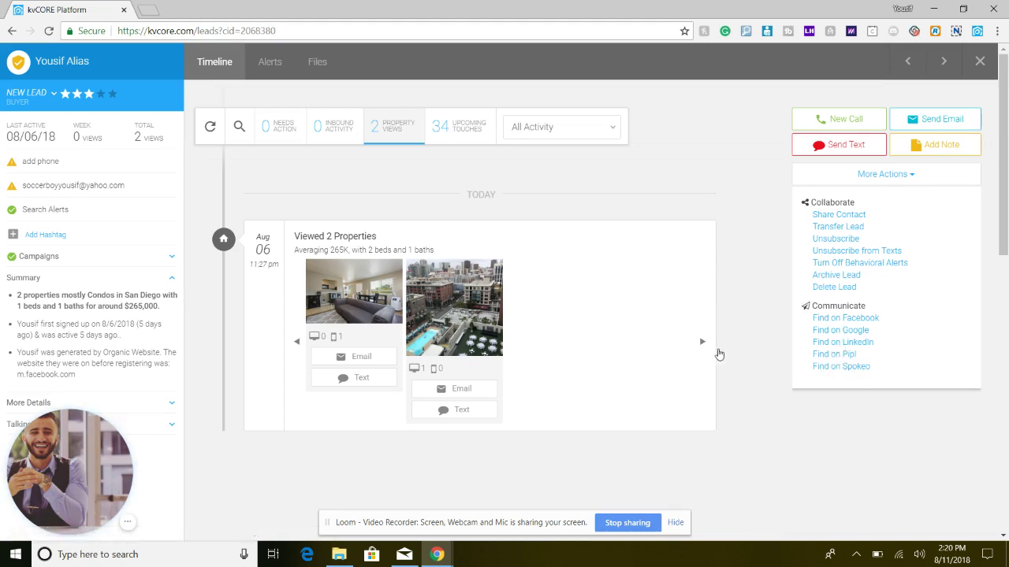
- Close the lead profile and show the Quick Actions shortcuts for contacts, calls, notes and tasks
click(987, 63)
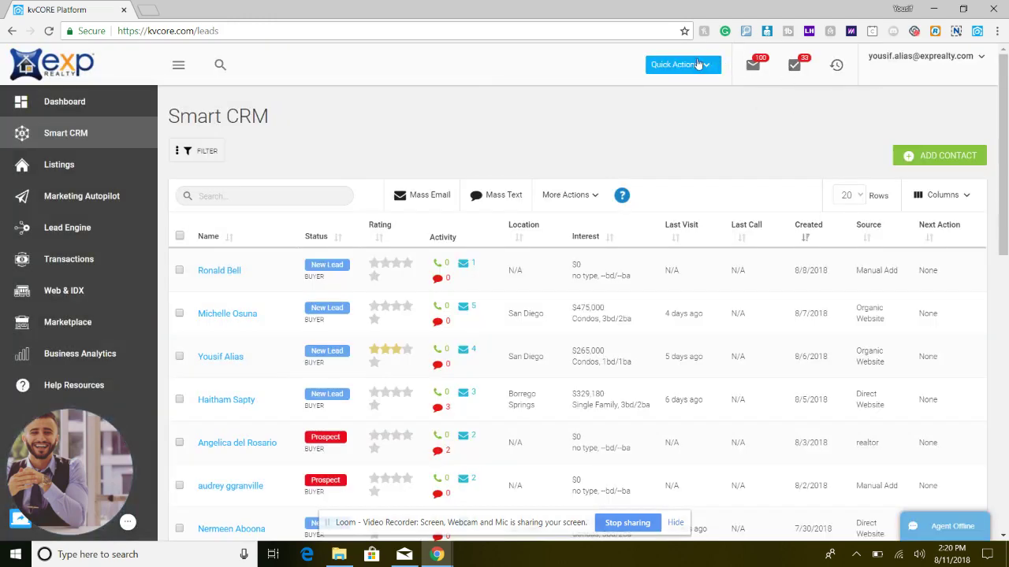
click(699, 65)
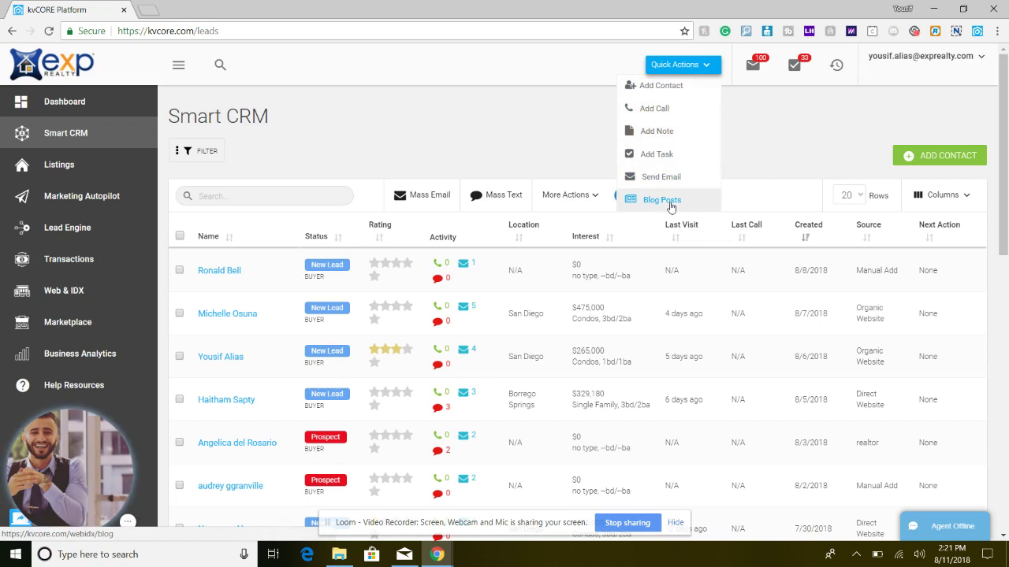
- Start a new contact with permission to call, text and email set to Yes, and review the form
click(960, 162)
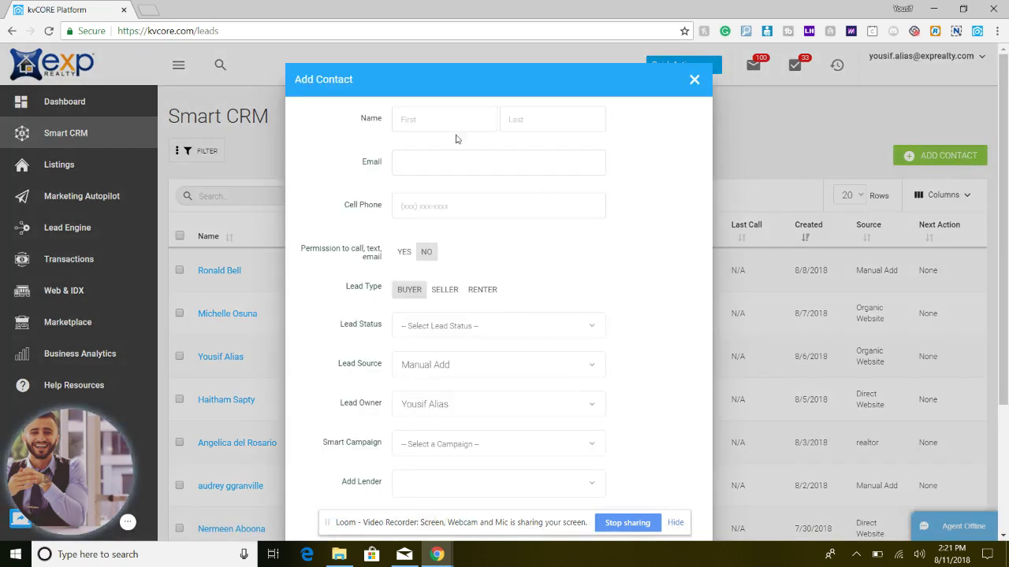
click(403, 252)
scroll(488, 238, down, 1)
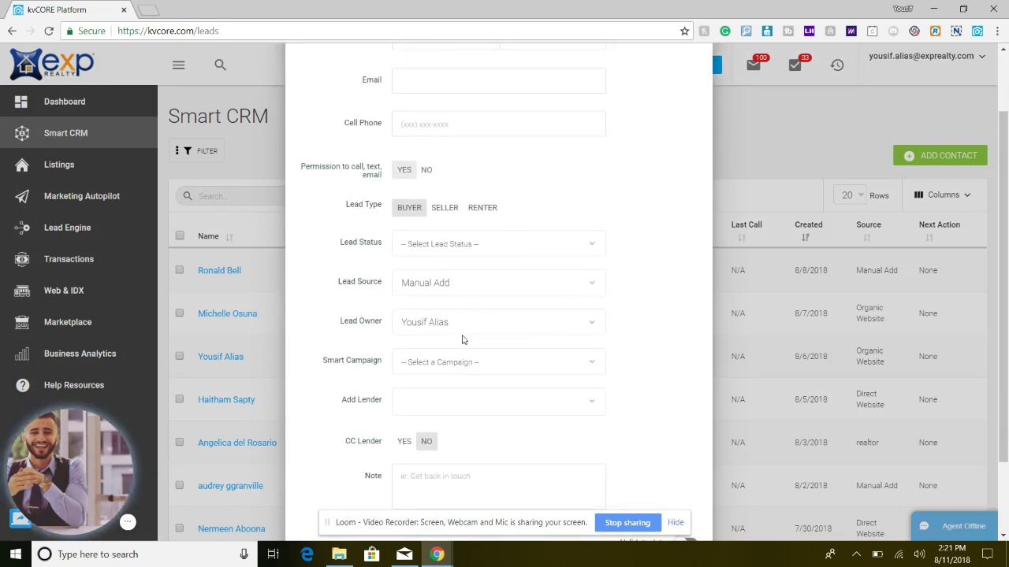
scroll(462, 370, down, 1)
scroll(462, 382, down, 1)
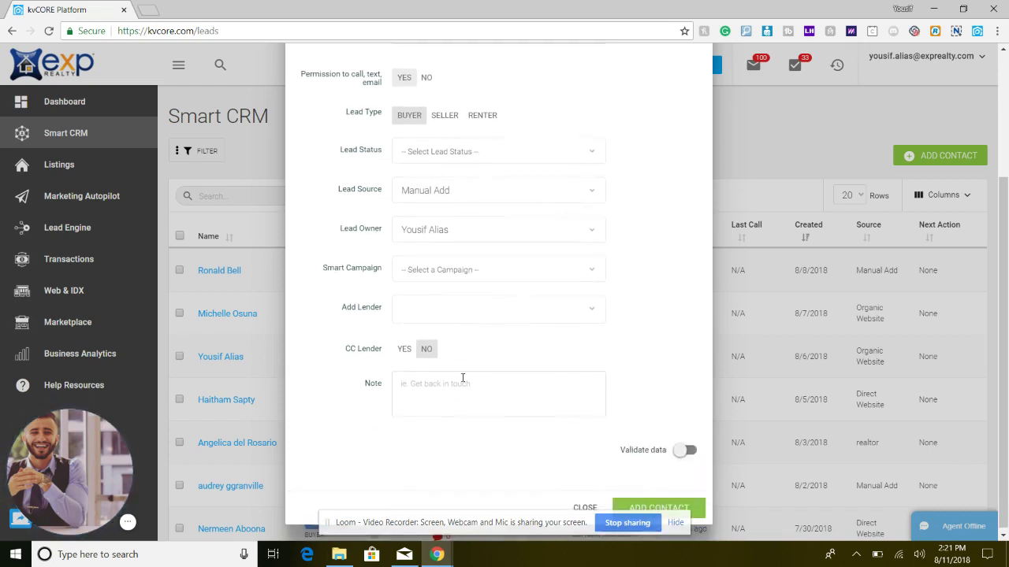
- Discard the Add Contact form and switch to the Property Listings page
click(585, 508)
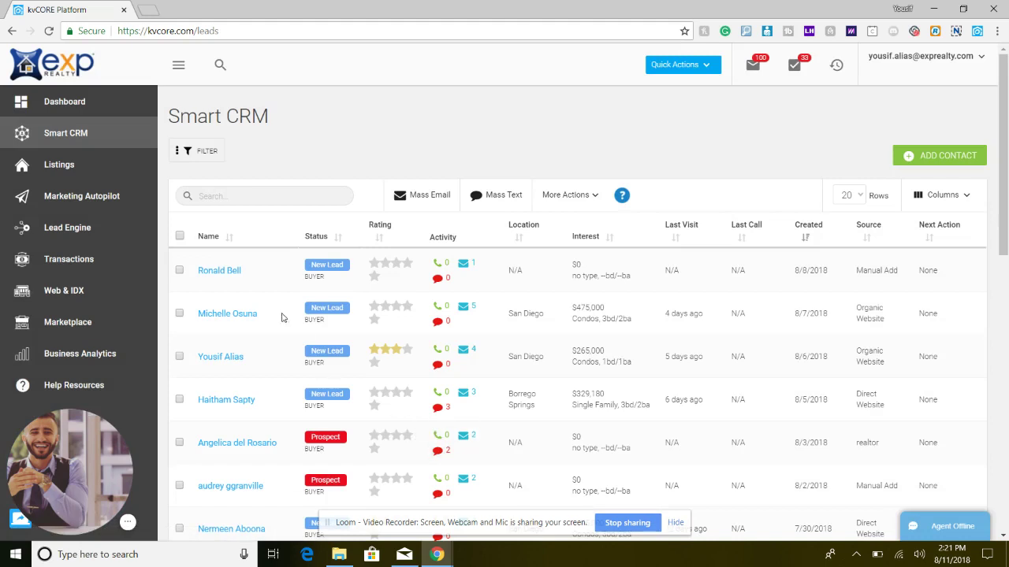
click(84, 164)
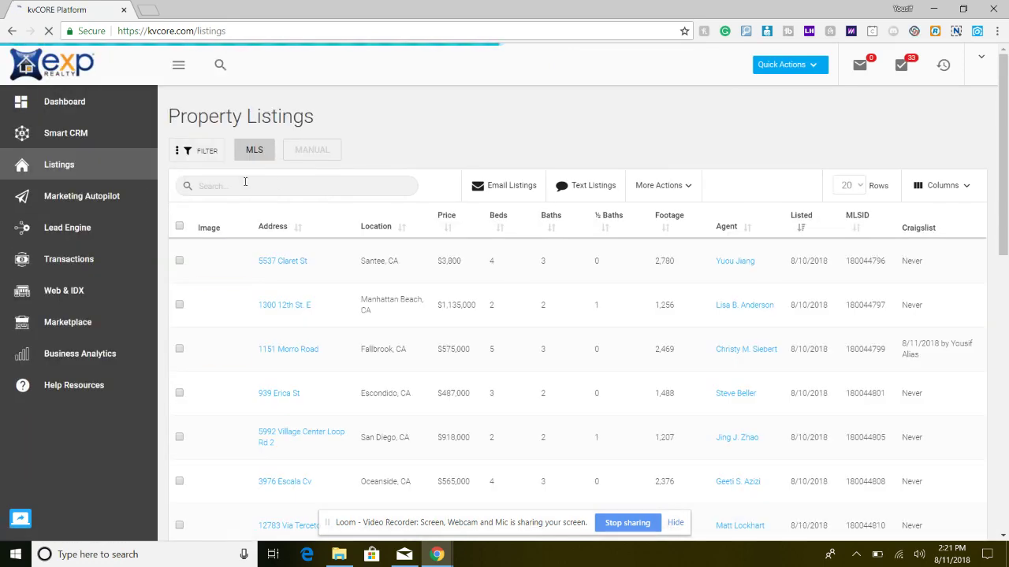
click(283, 184)
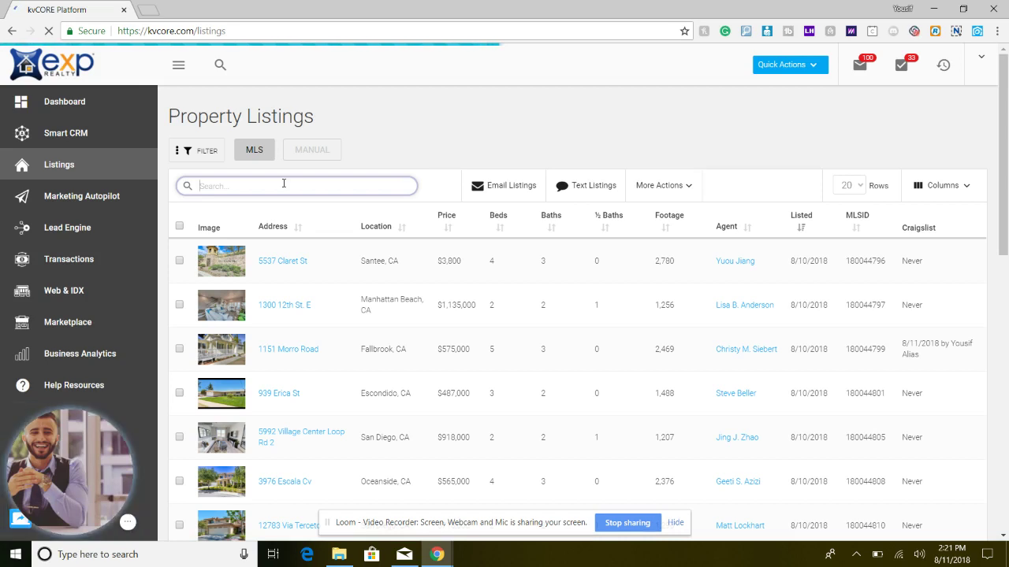
text(spring valley)
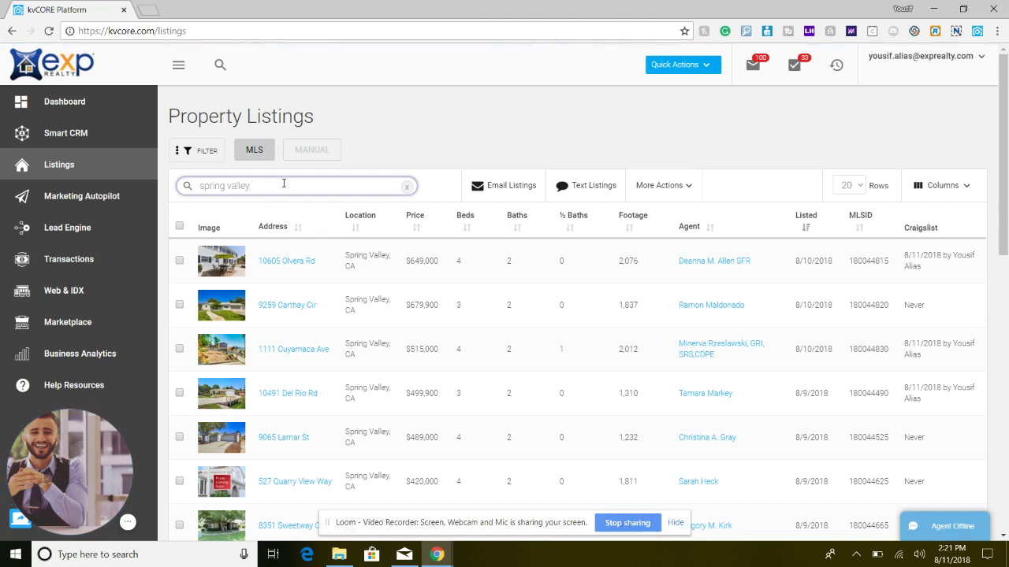
key(BackSpace)
key(BackSpace)
key(BackSpace)
key(BackSpace)
key(BackSpace)
key(BackSpace)
key(BackSpace)
key(BackSpace)
key(BackSpace)
key(BackSpace)
key(BackSpace)
key(BackSpace)
key(BackSpace)
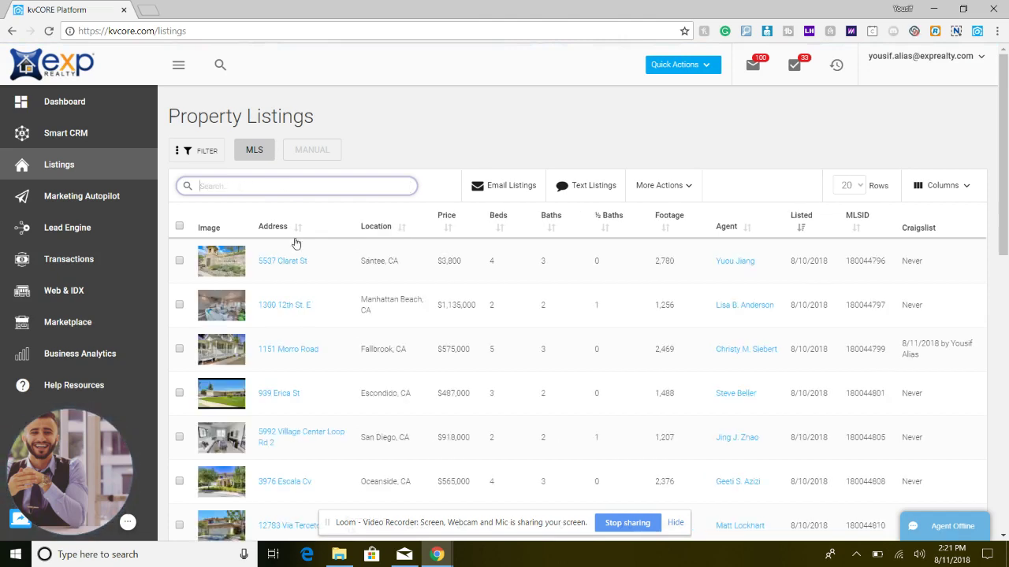
click(291, 266)
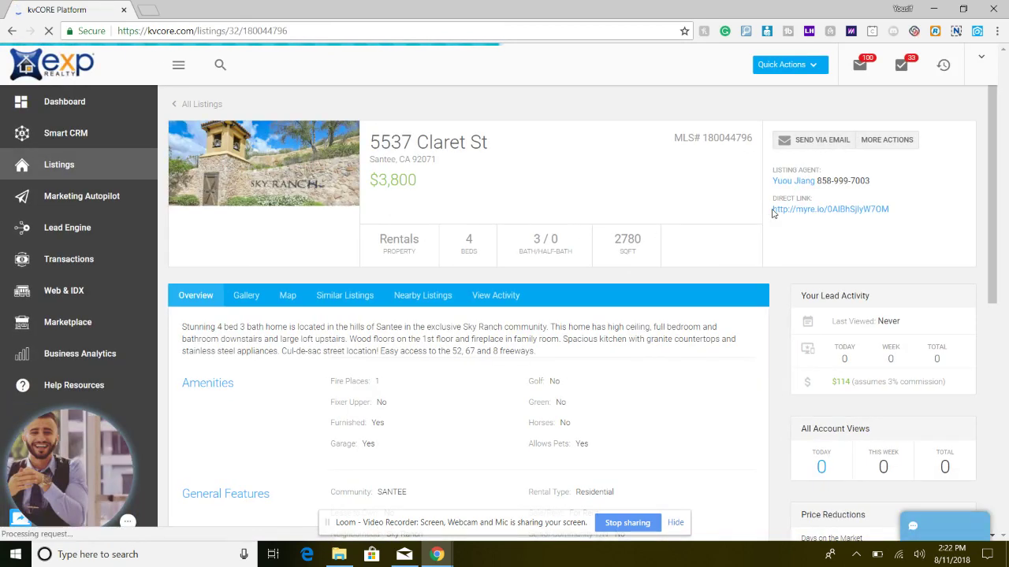
- Select and deselect the Claret St direct link URL, then list the listing's More Actions options
drag(889, 210, 776, 214)
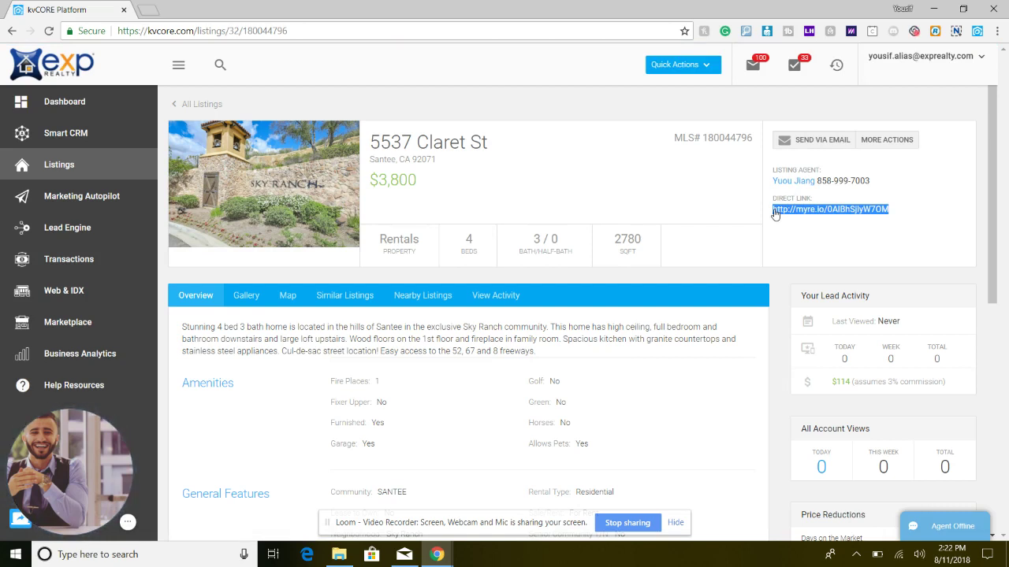
click(867, 177)
click(891, 142)
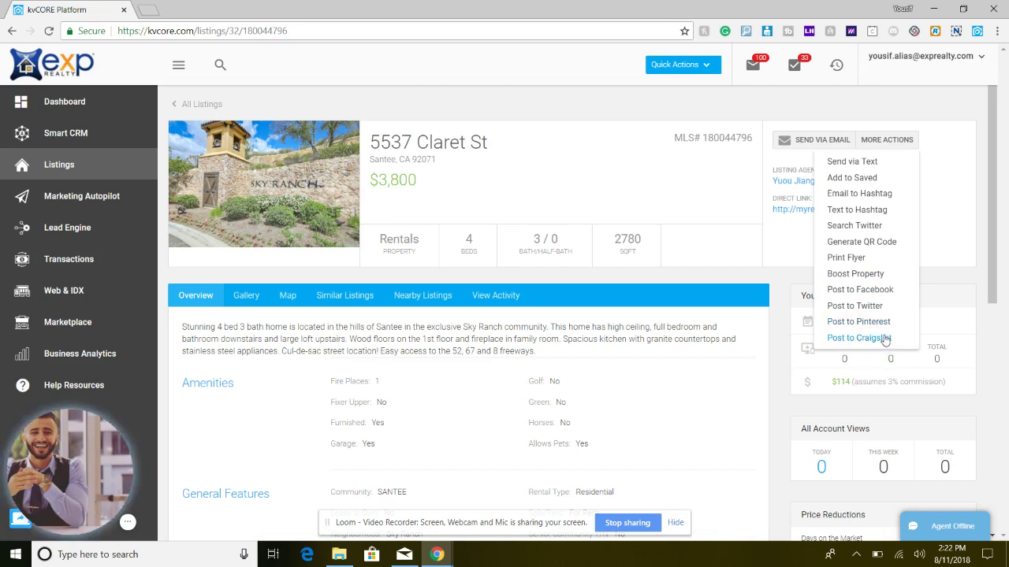
- Browse the listing's Gallery, Map and Similar Listings tabs, ending on Nearby Listings sorted by distance
click(508, 307)
scroll(386, 289, down, 2)
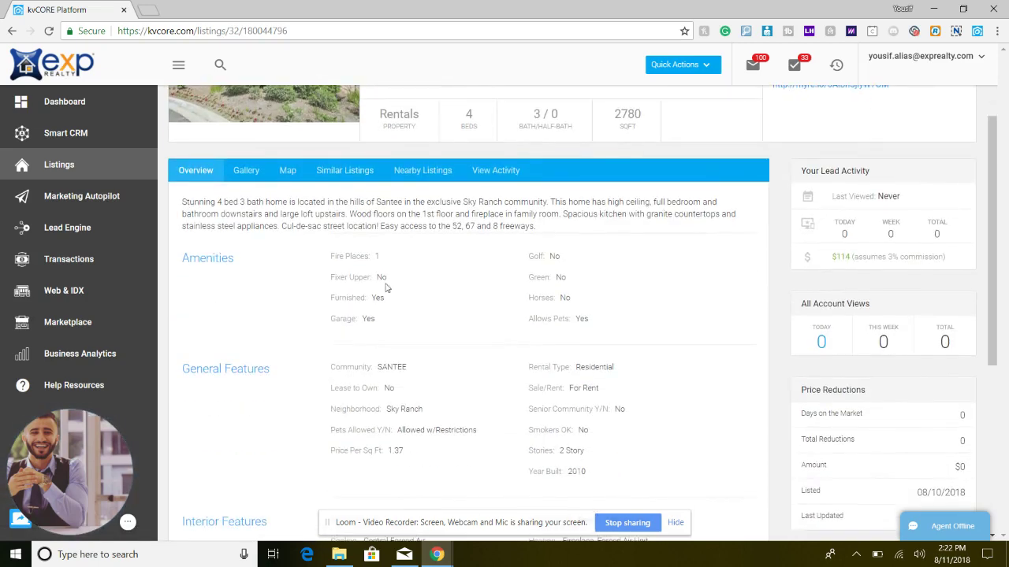
click(252, 170)
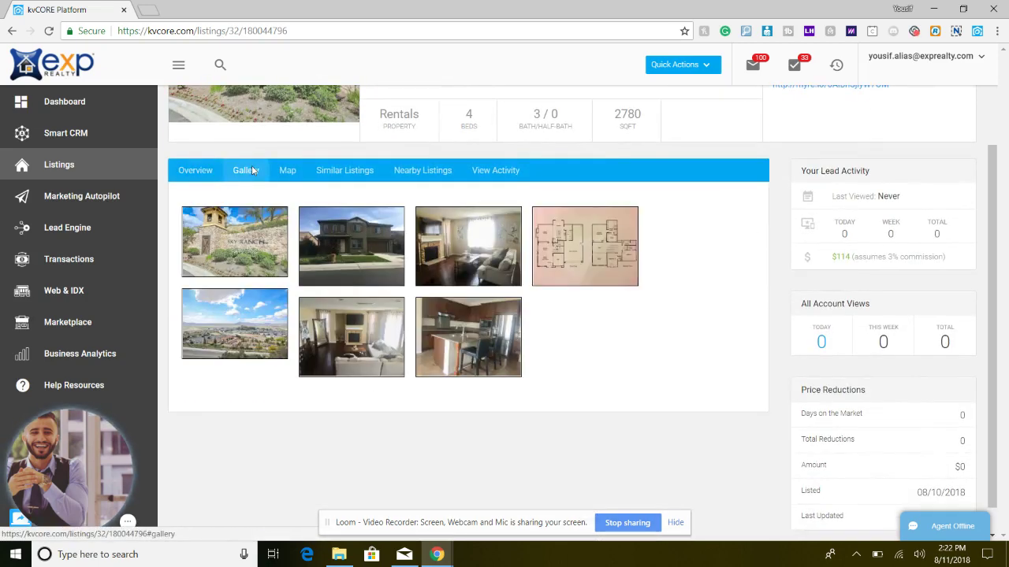
click(289, 170)
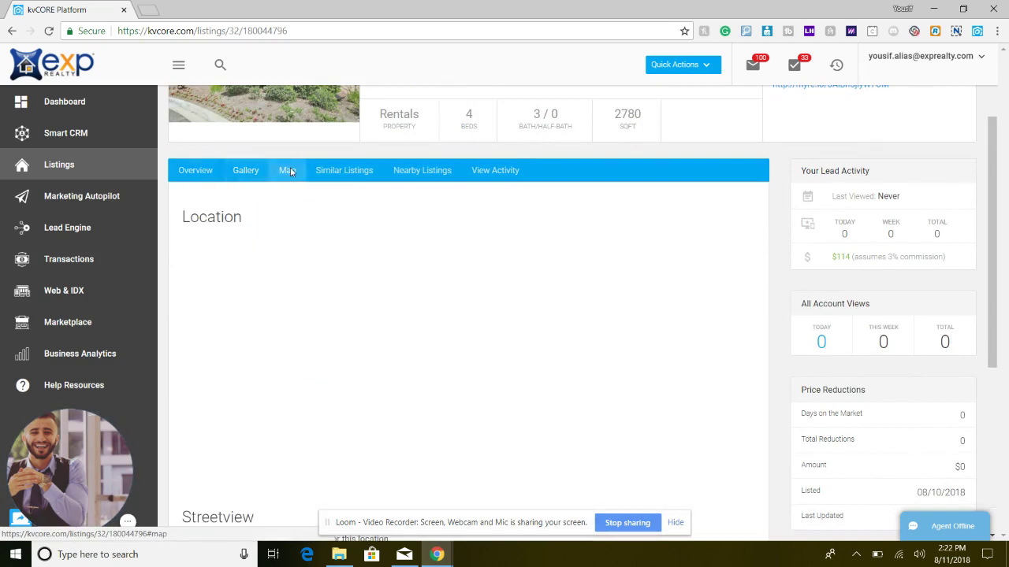
click(342, 171)
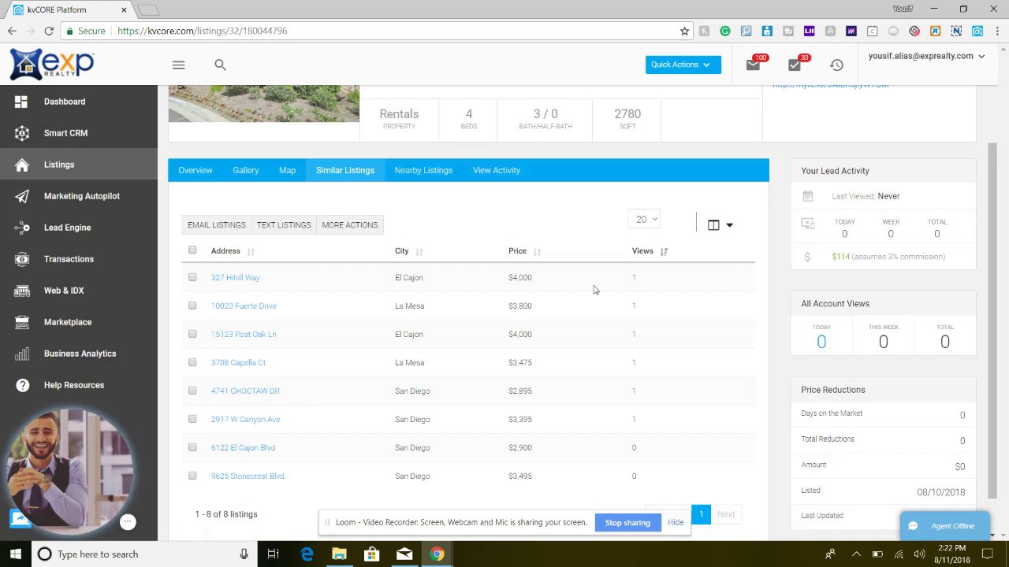
scroll(594, 290, up, 2)
click(402, 292)
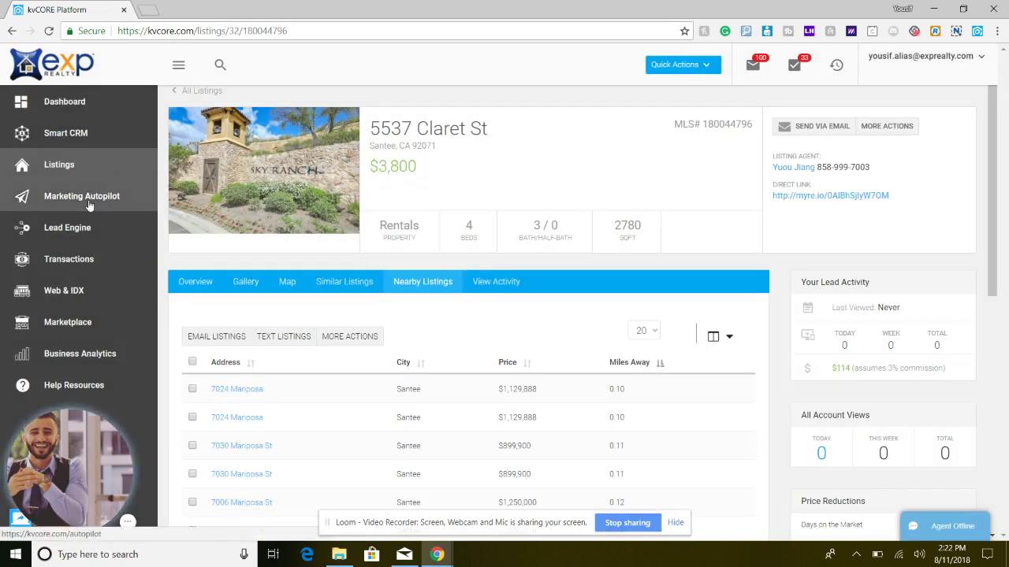
- Open Marketing Autopilot and view the Behavioral Automation alerts page
click(89, 203)
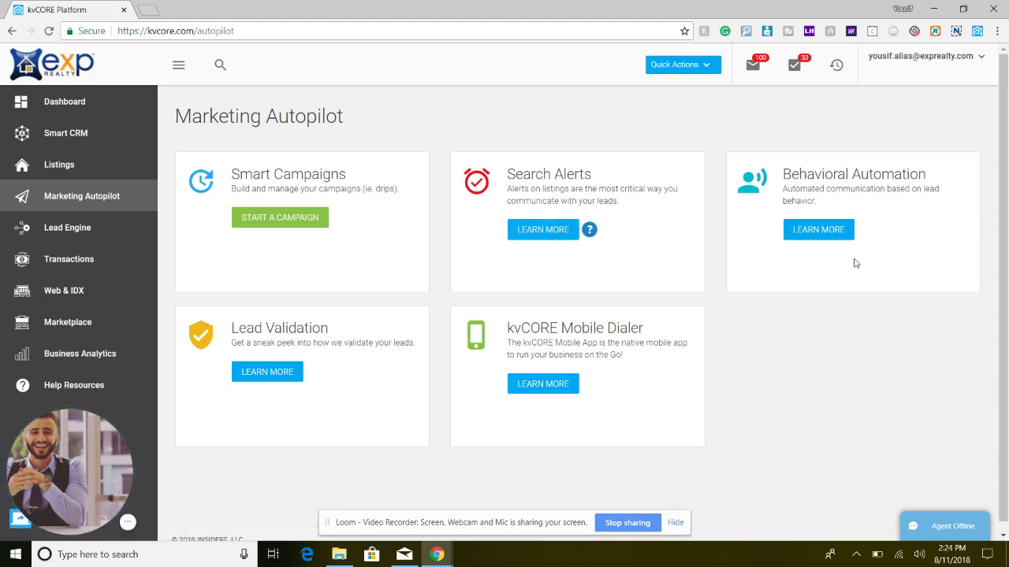
click(828, 235)
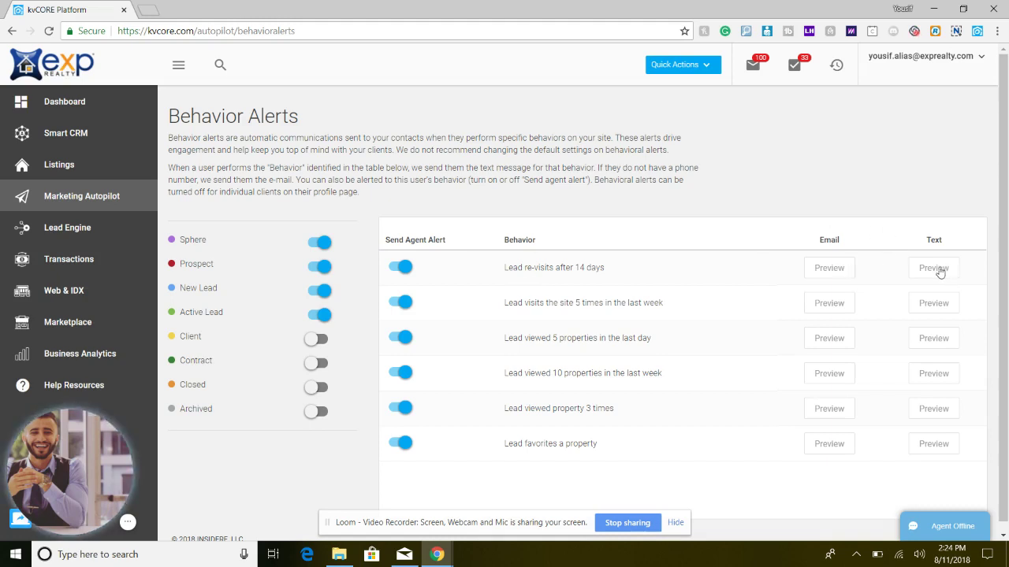
click(829, 268)
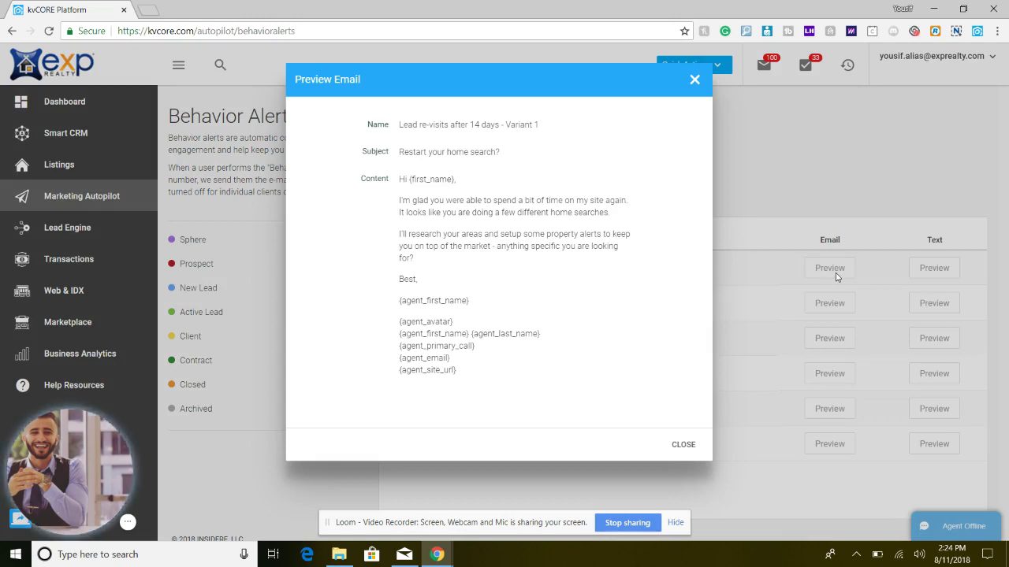
click(741, 116)
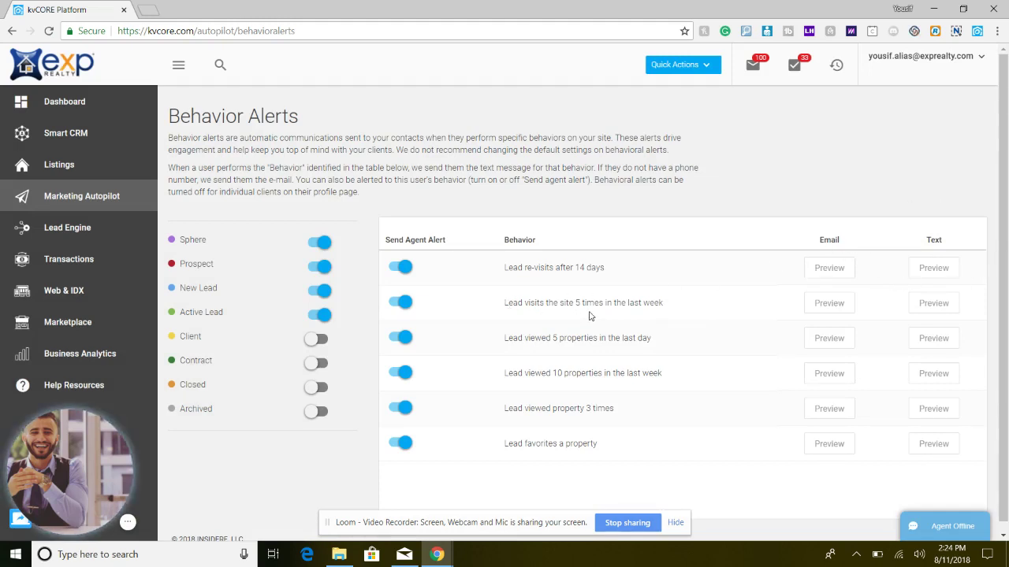
click(833, 306)
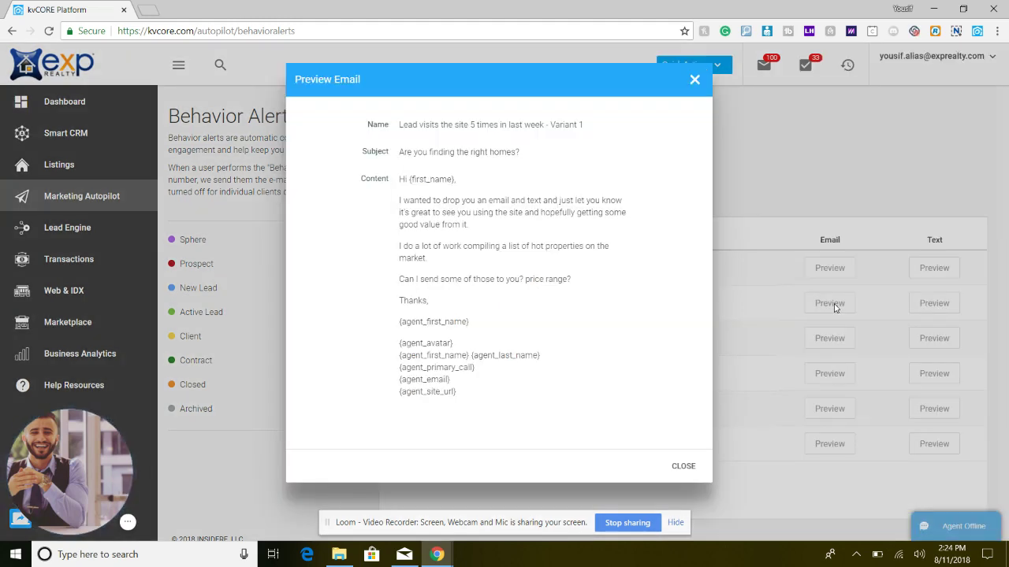
click(695, 79)
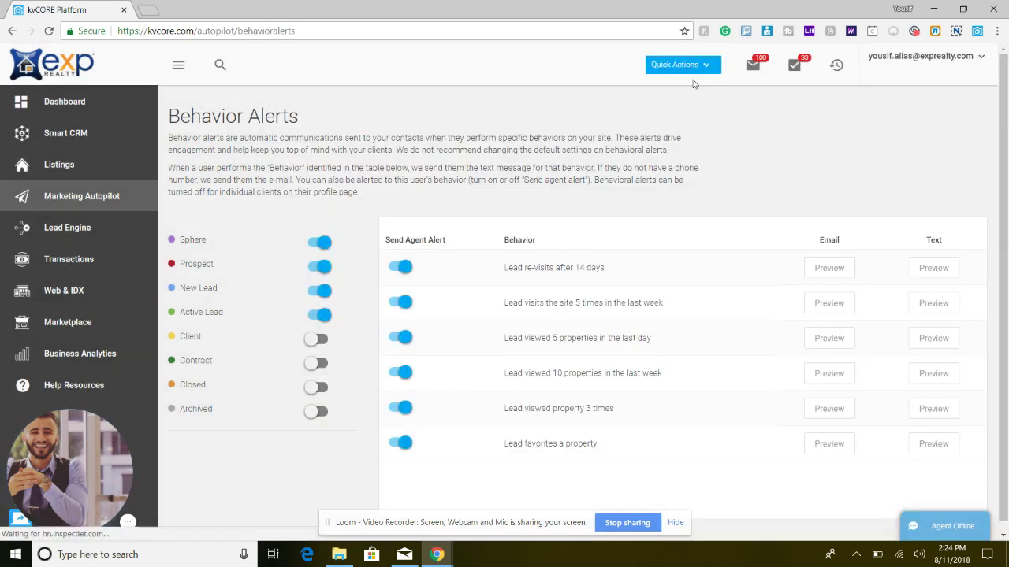
click(818, 309)
click(818, 309)
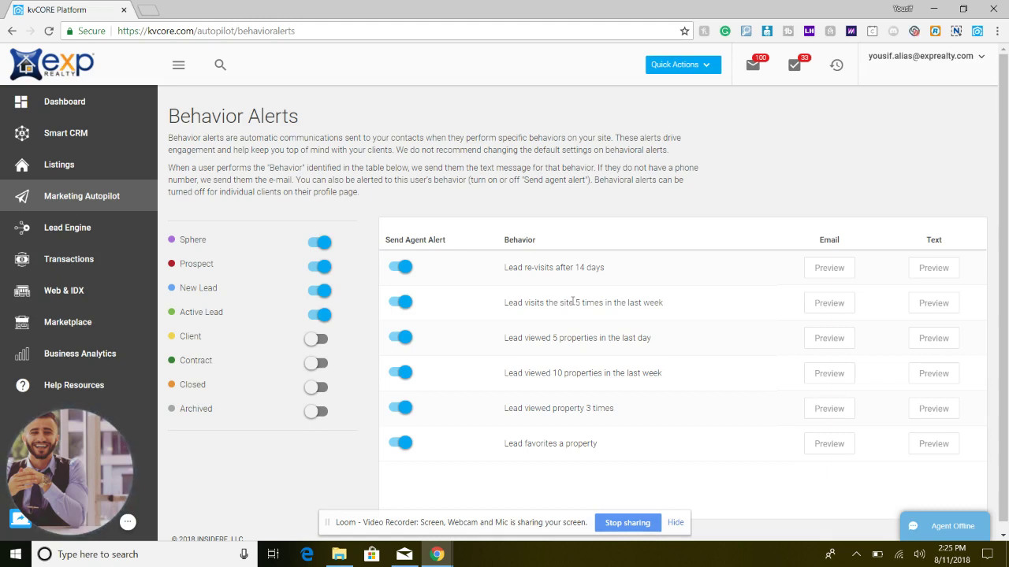
- Go through Marketing Autopilot to the Lead Engine page listing Landing Page, Call Capture and CMA Builder
click(57, 198)
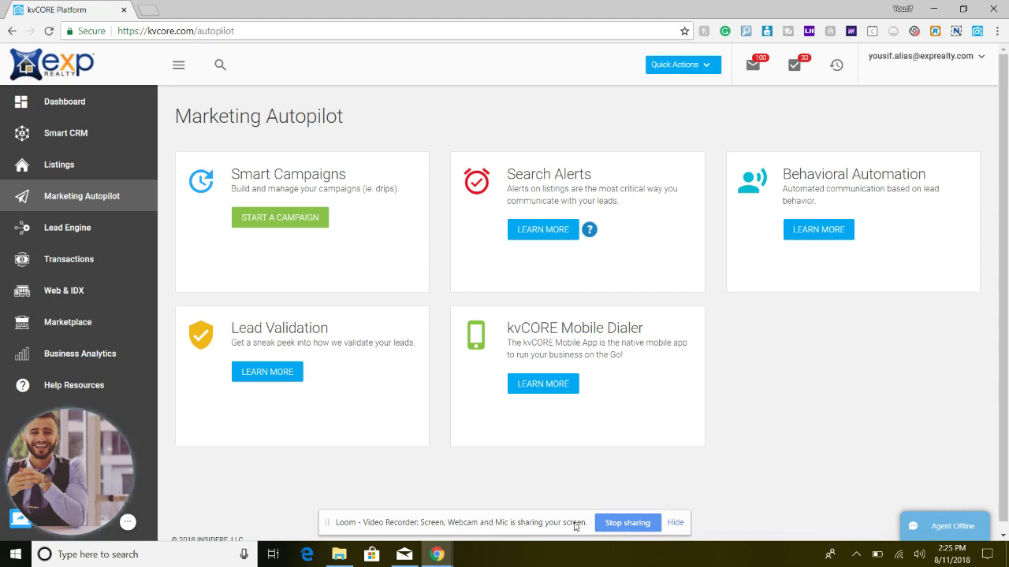
click(86, 235)
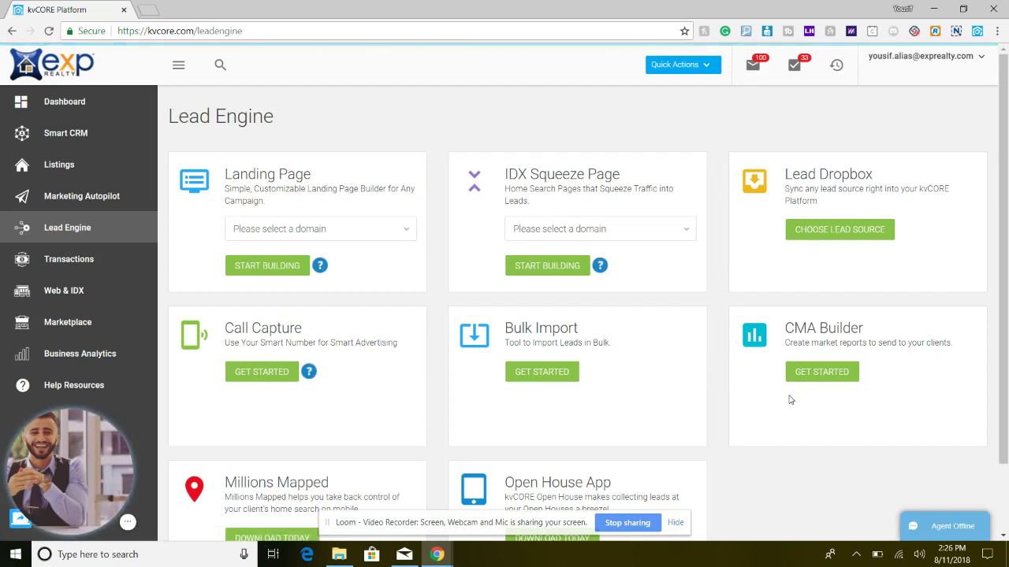
scroll(790, 396, down, 1)
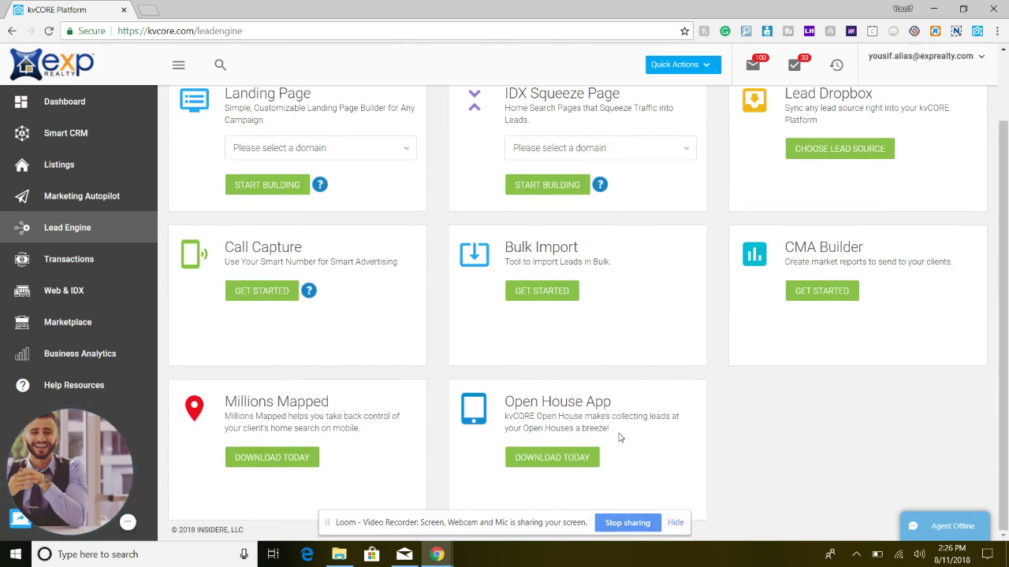
scroll(619, 438, up, 1)
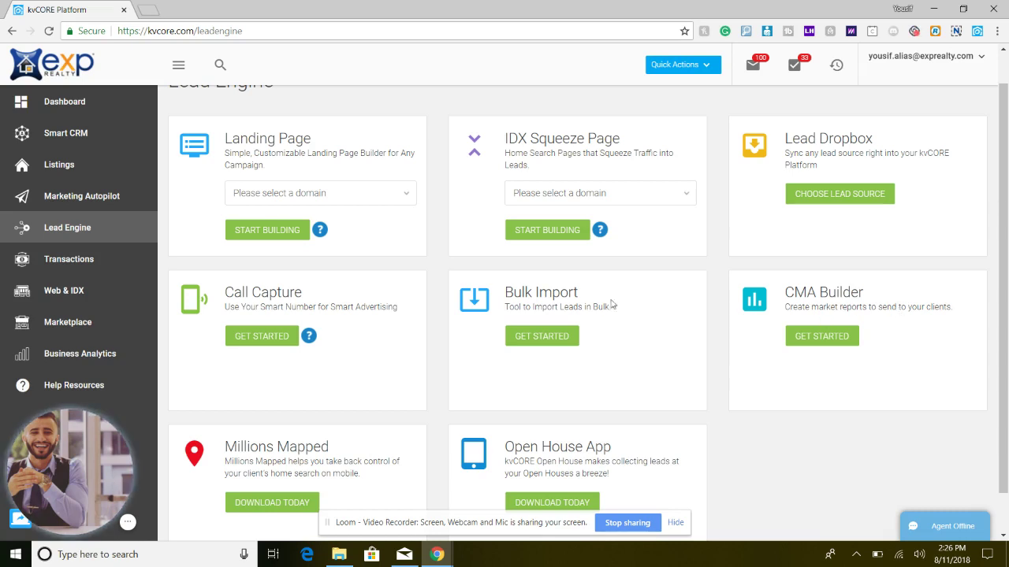
click(271, 342)
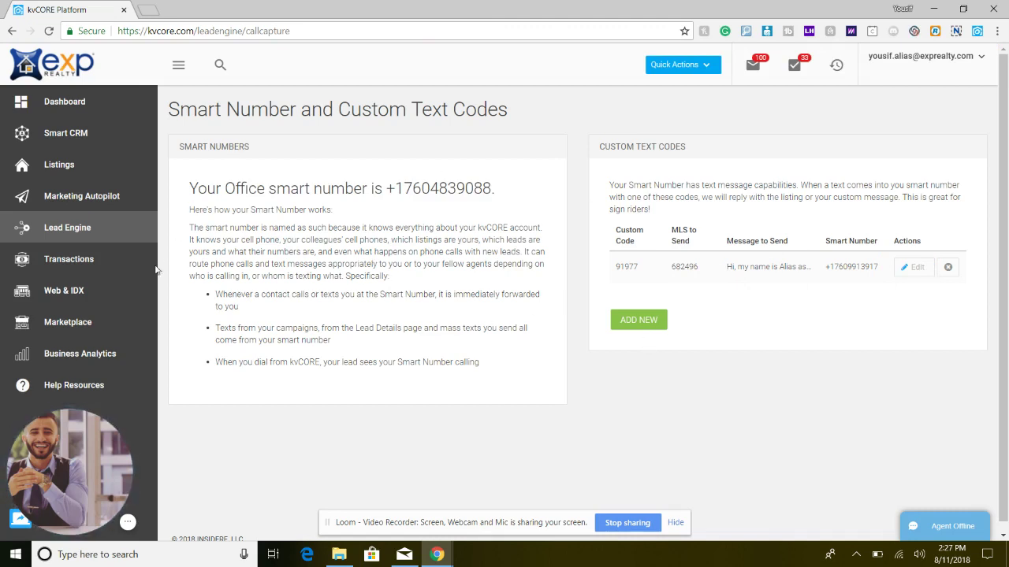
click(103, 235)
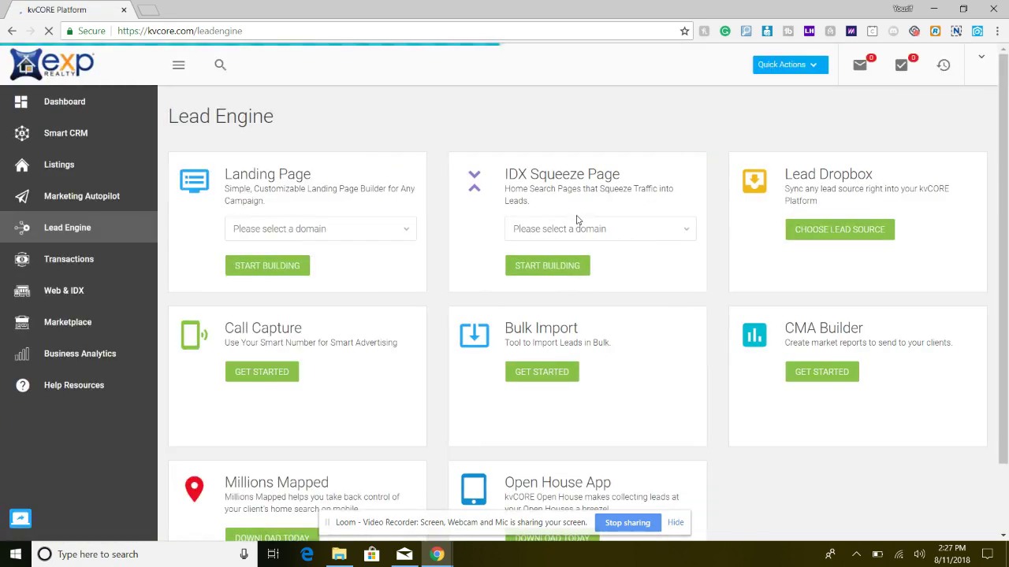
click(573, 228)
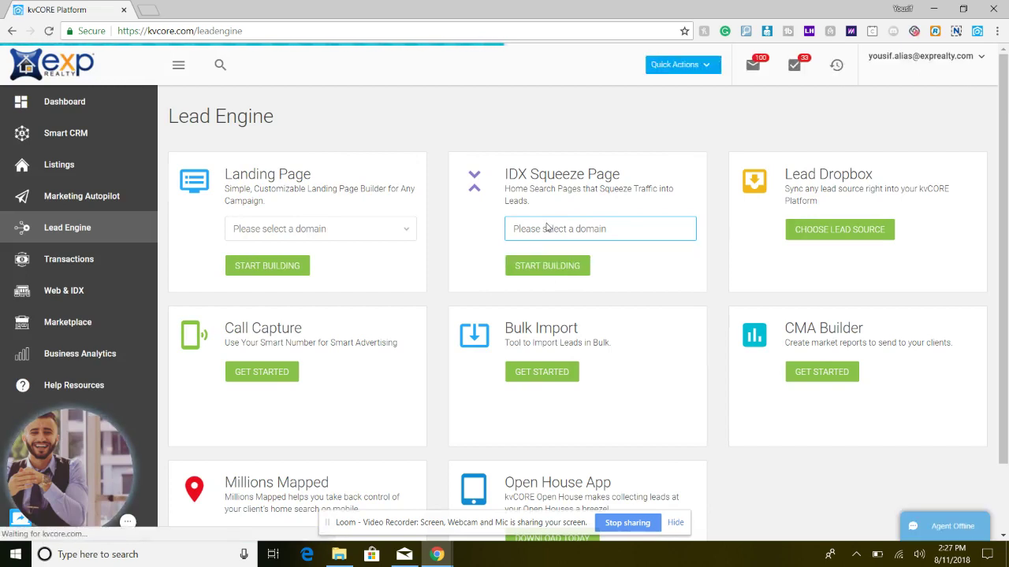
click(548, 228)
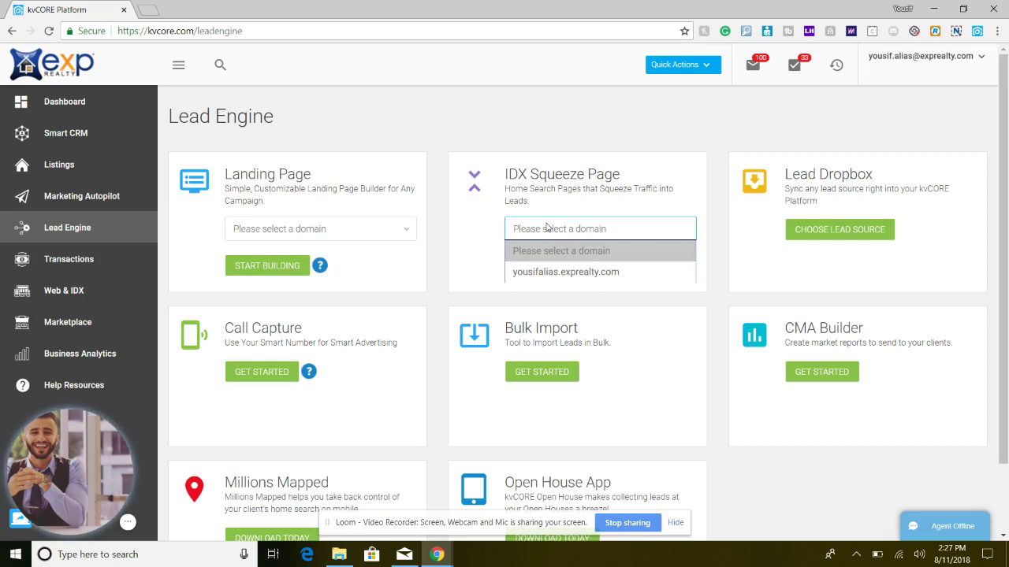
click(400, 227)
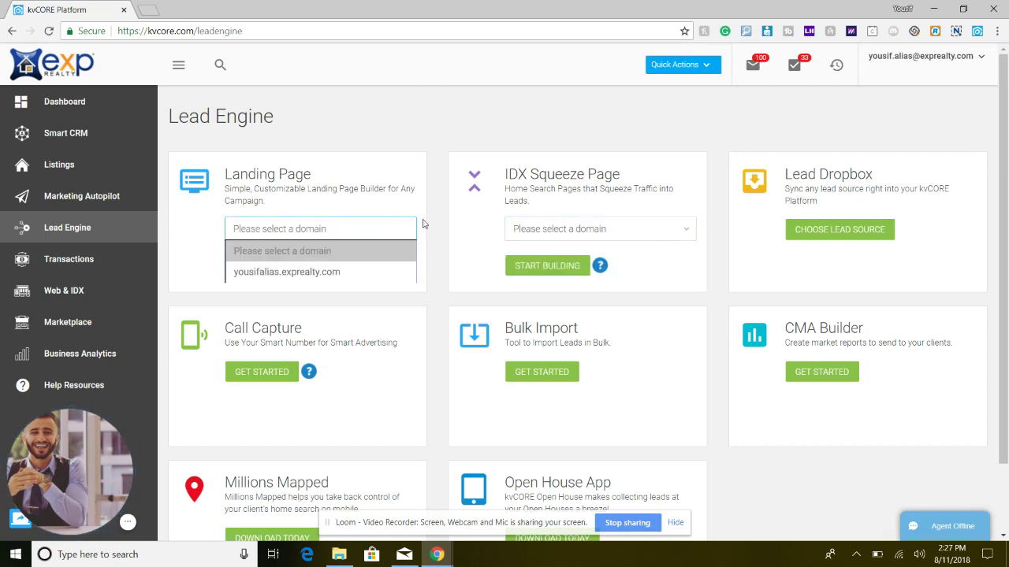
click(569, 231)
click(566, 233)
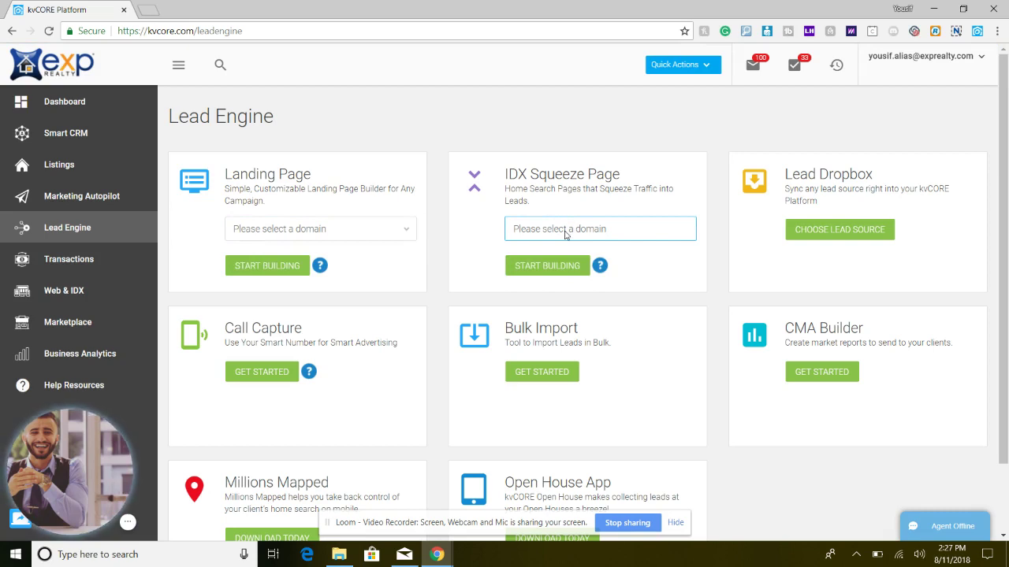
- Check the empty Transactions page, then move on to the Web & IDX website manager
click(88, 263)
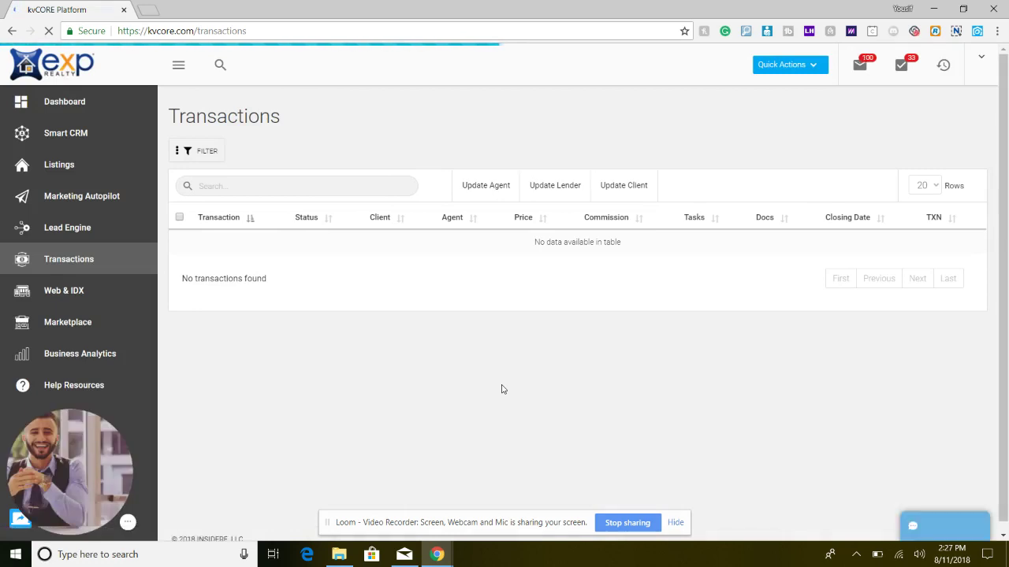
click(57, 303)
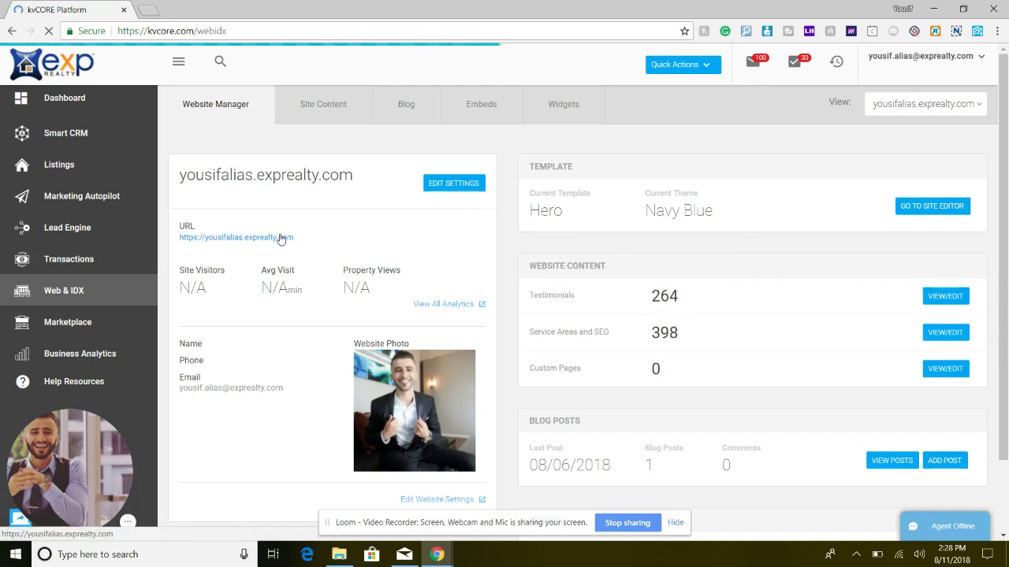
- Open the agent's live website from the Website Manager URL link
click(242, 241)
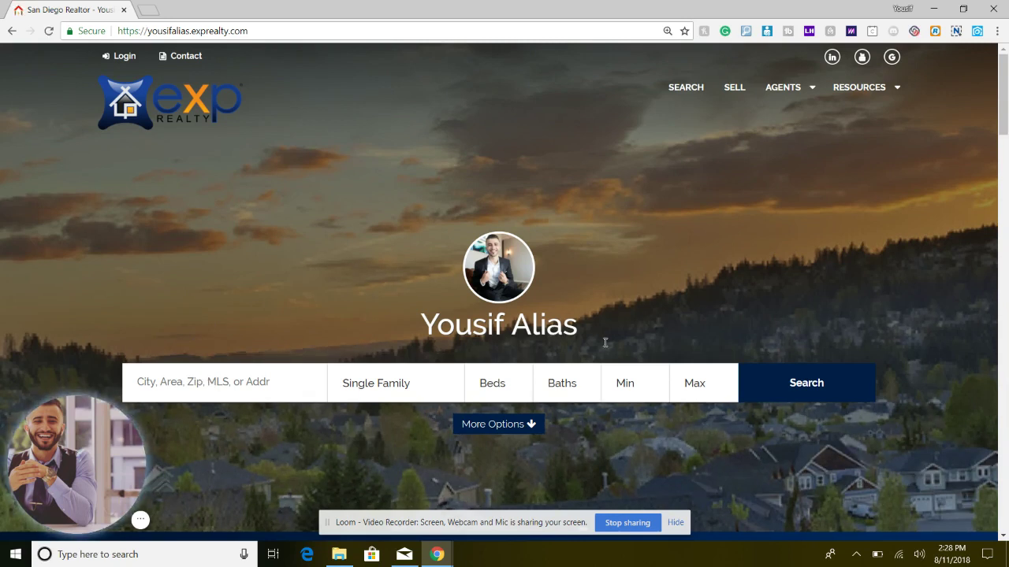
scroll(739, 318, down, 2)
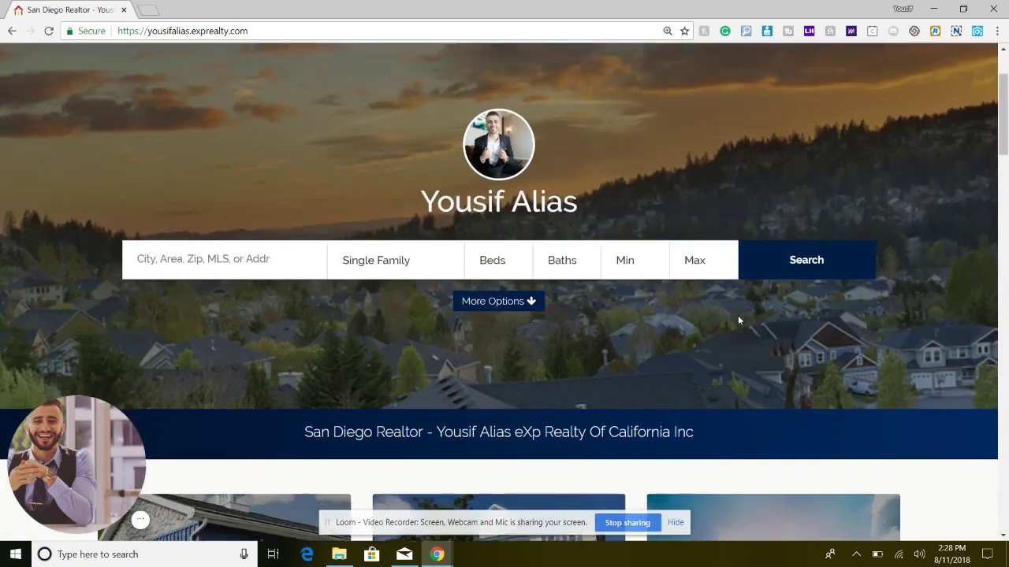
scroll(739, 321, down, 4)
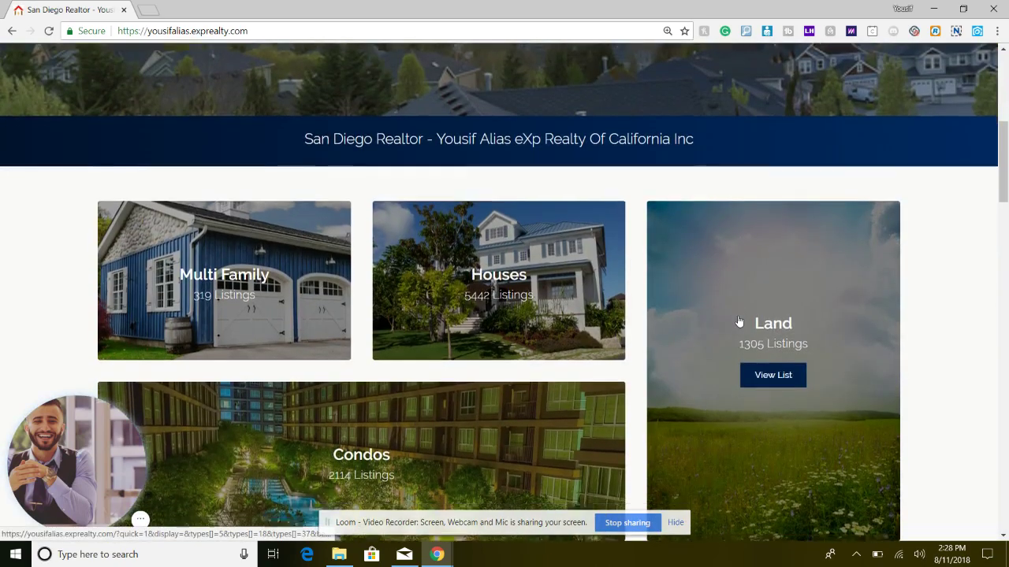
scroll(738, 320, down, 1)
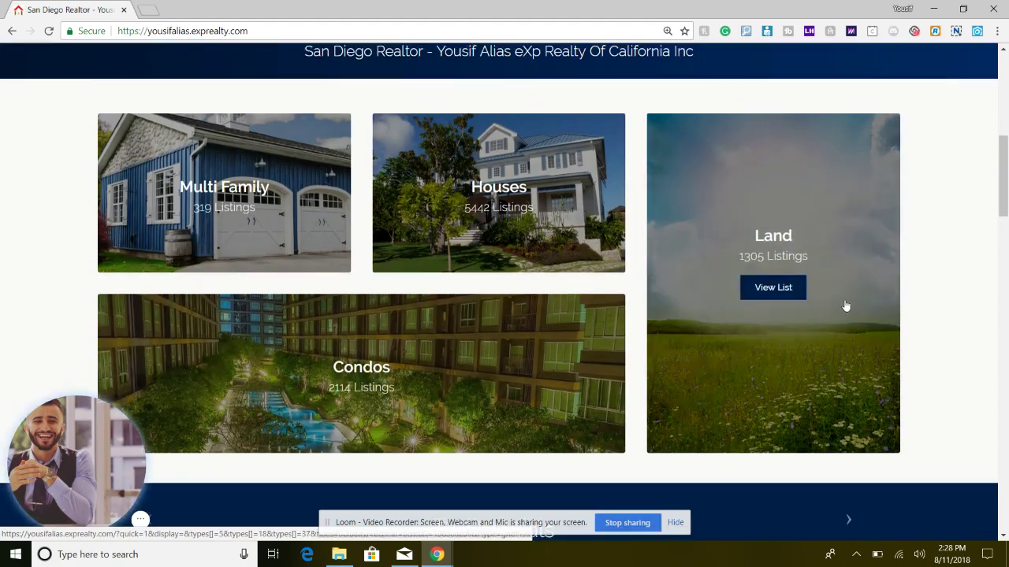
scroll(845, 301, up, 3)
scroll(845, 304, down, 3)
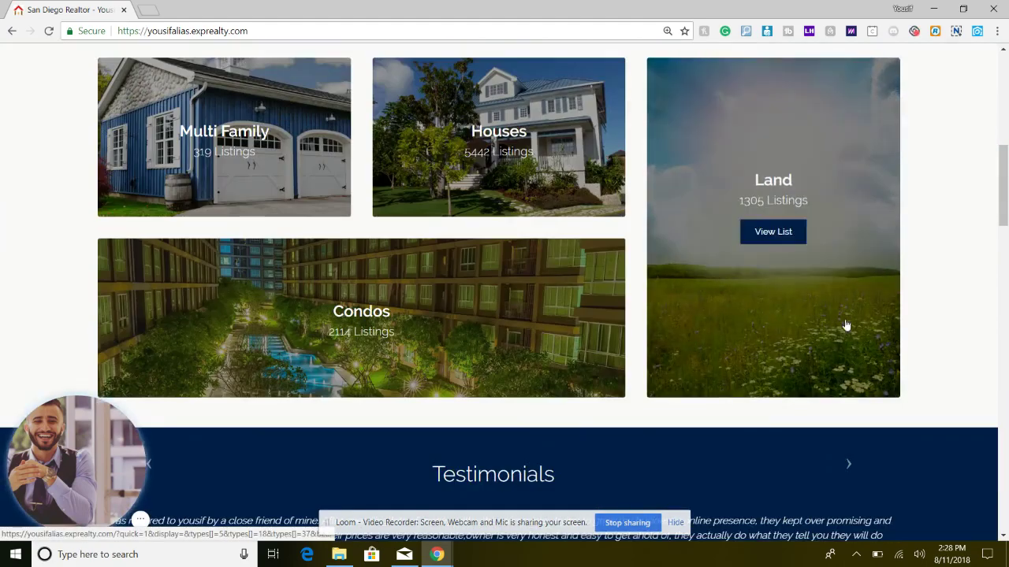
scroll(691, 252, up, 5)
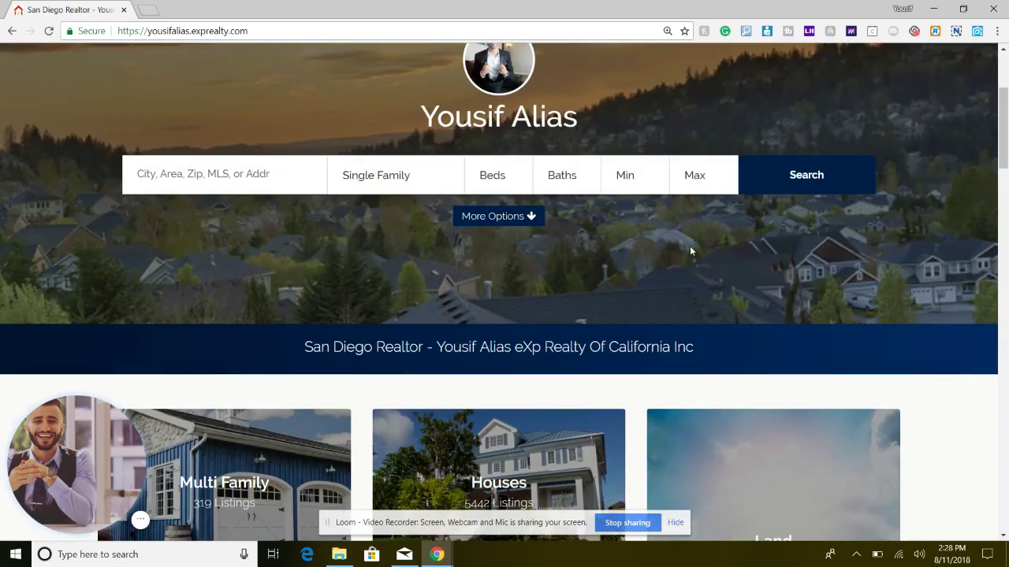
scroll(691, 252, up, 3)
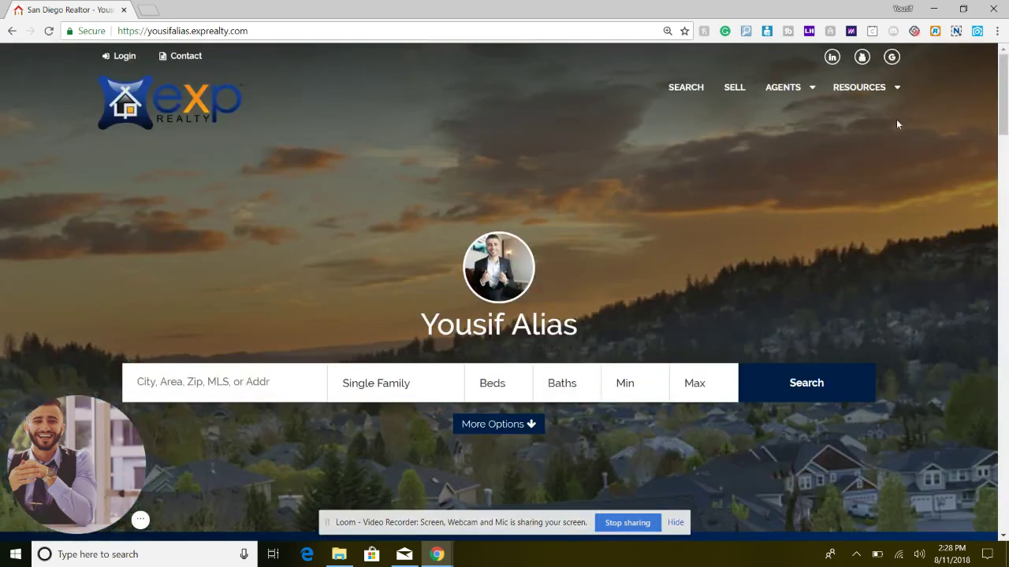
mouse_move(792, 87)
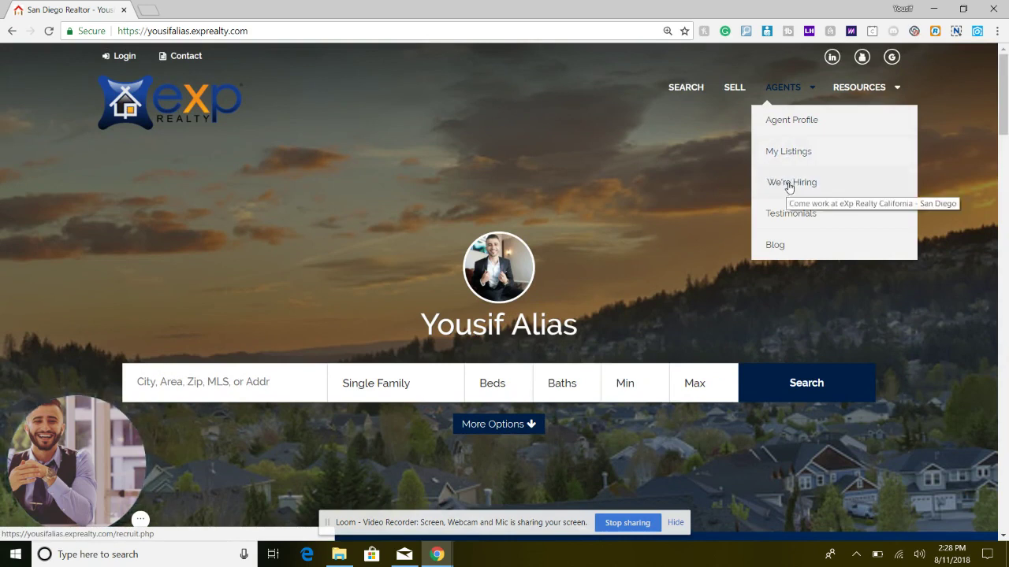
mouse_move(865, 85)
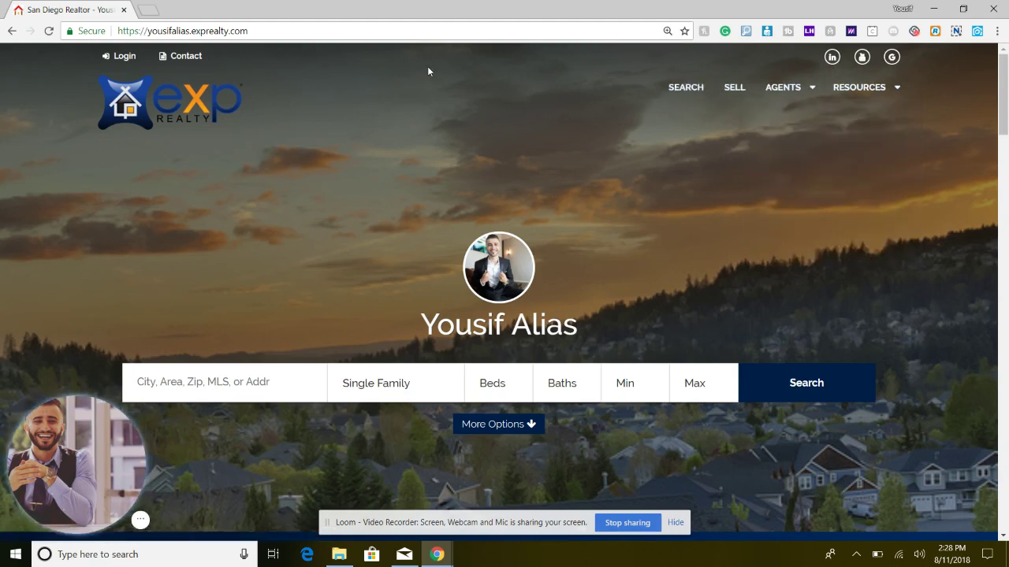
- Return to the Website Manager and open Service Areas and SEO for editing
click(18, 35)
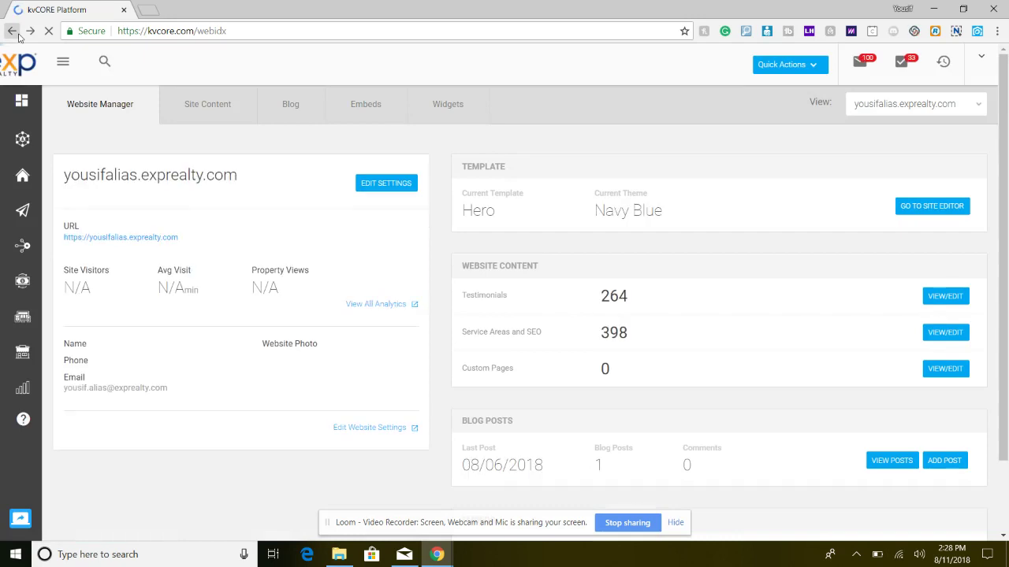
mouse_move(3, 93)
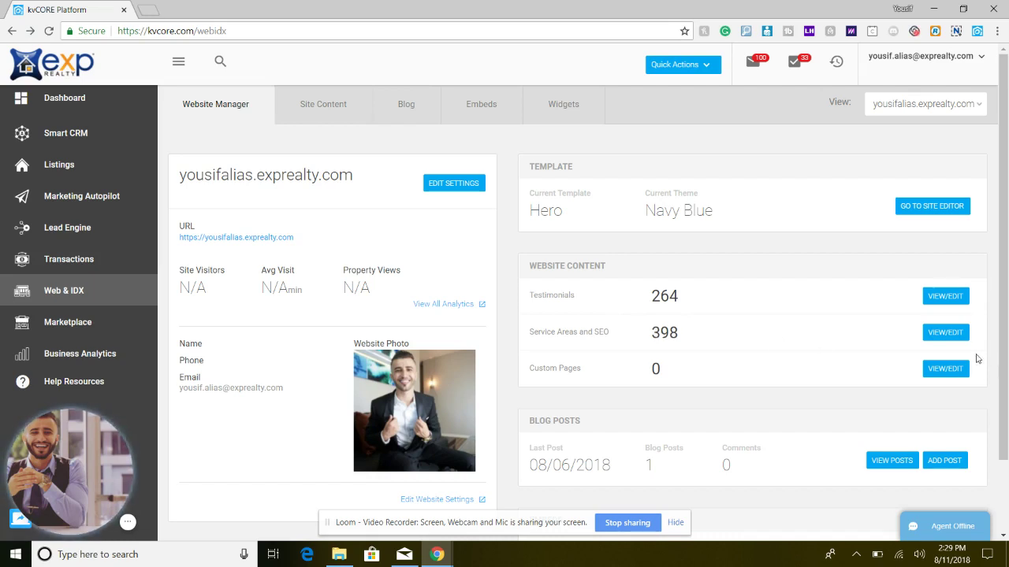
click(946, 333)
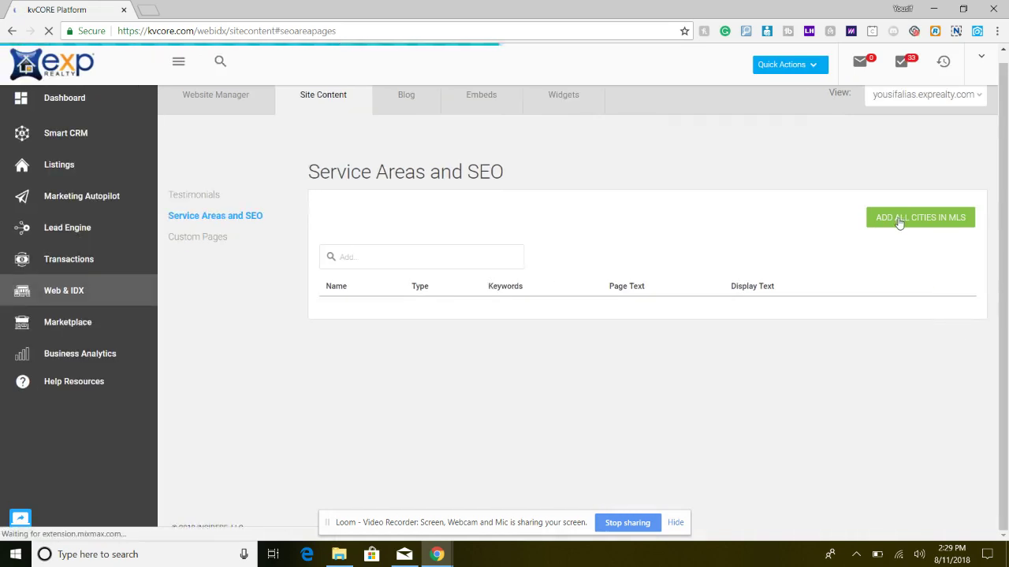
click(899, 218)
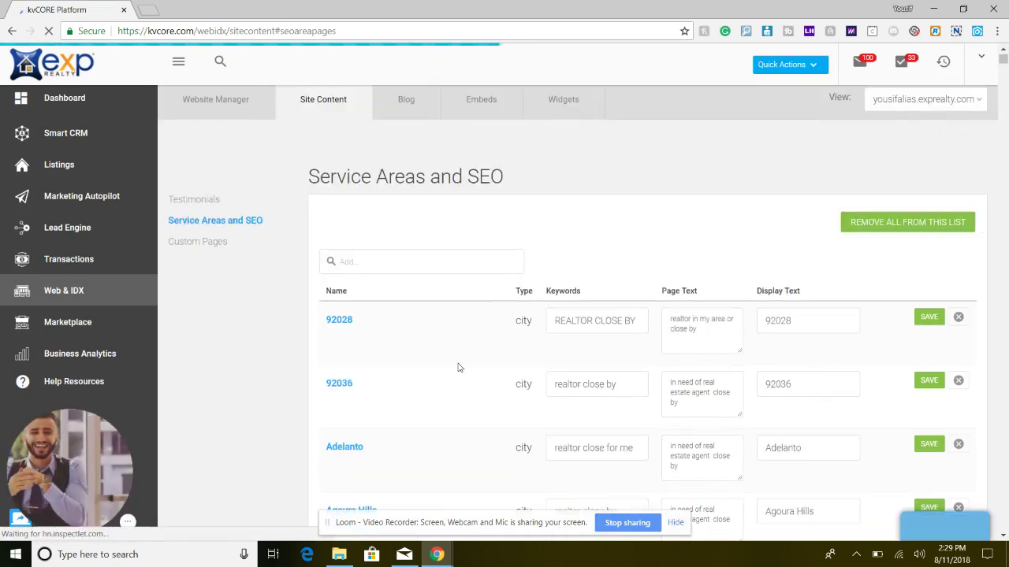
click(385, 271)
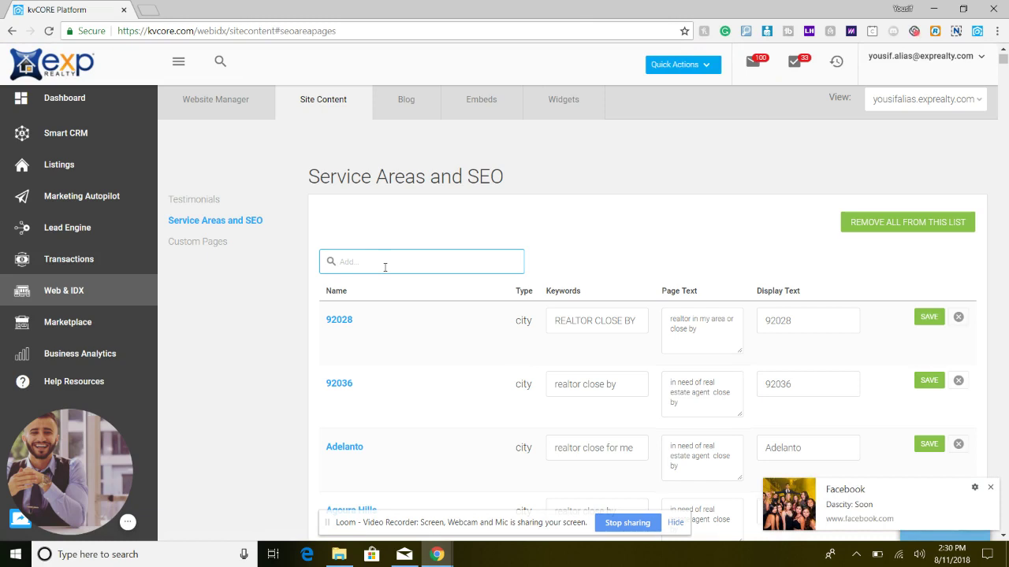
- Add zipcode 91977 as a service area with keywords 'Realtor in spring valley' and realtor page text
text(91977)
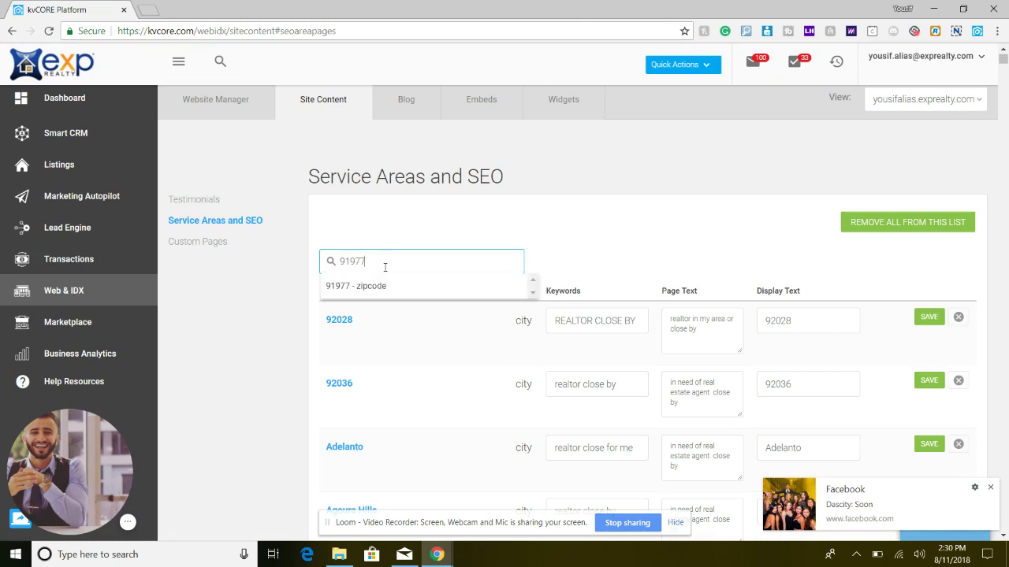
click(380, 288)
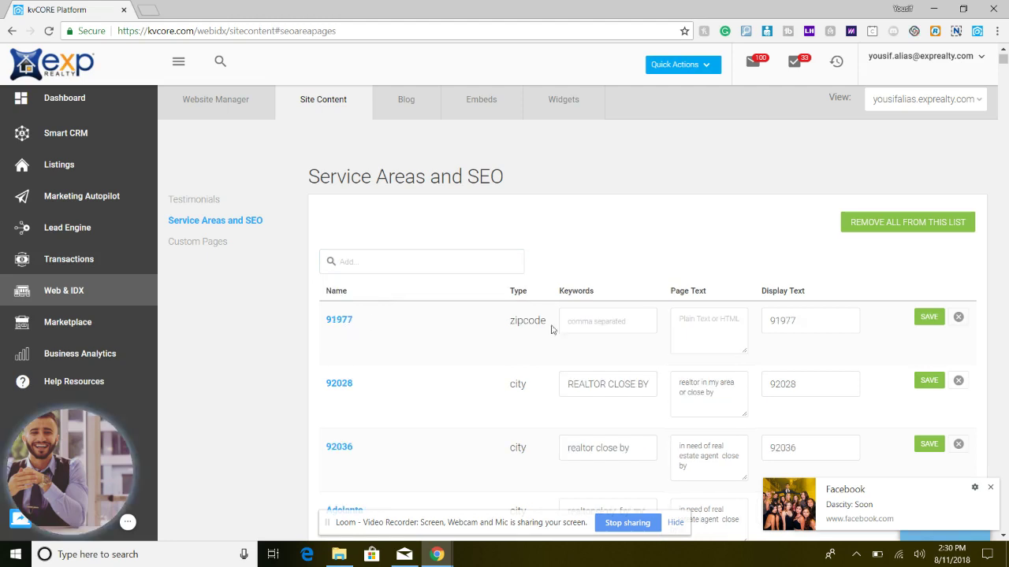
click(605, 321)
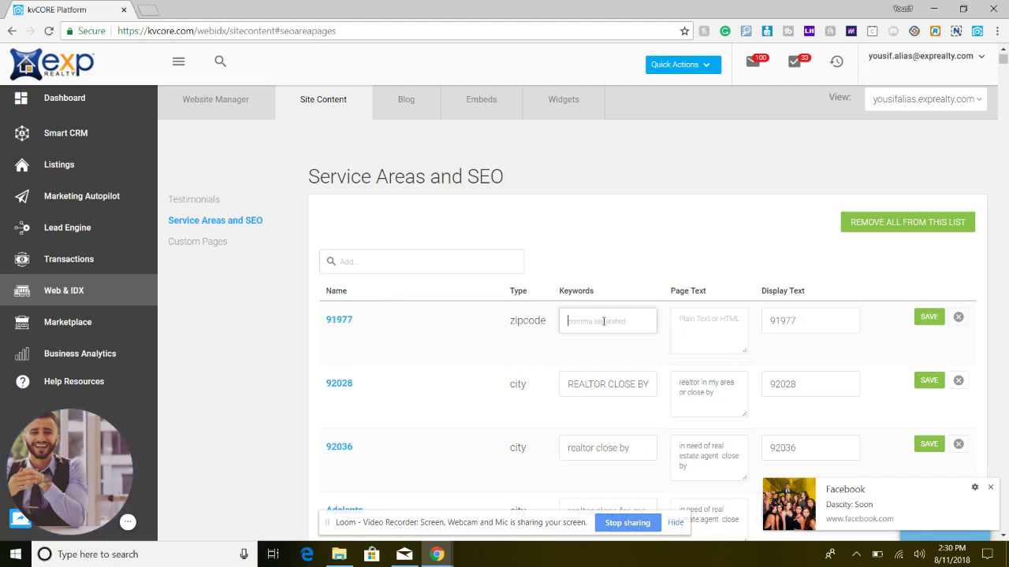
text(Realtor in sprin)
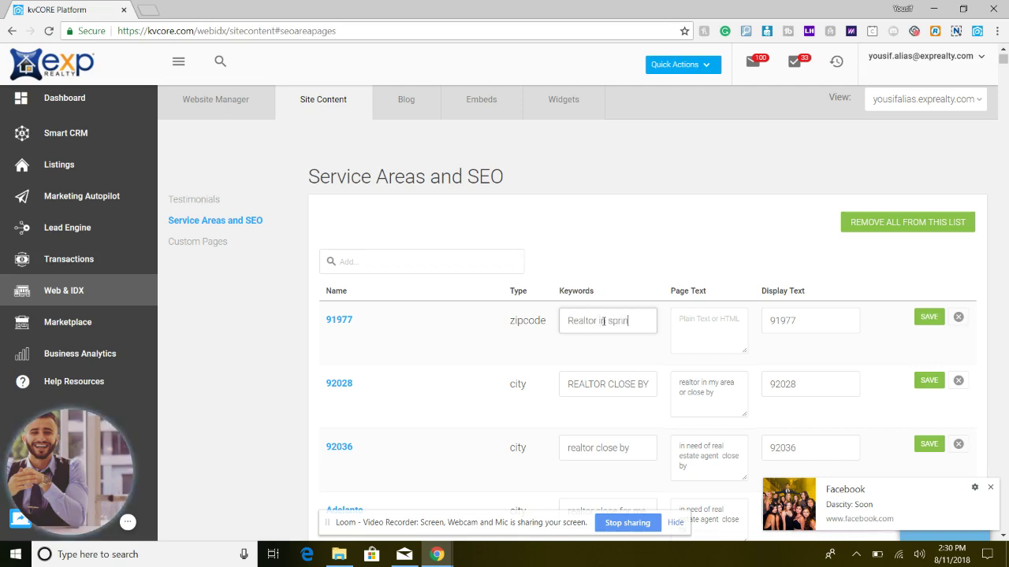
text(g valley)
key(Tab)
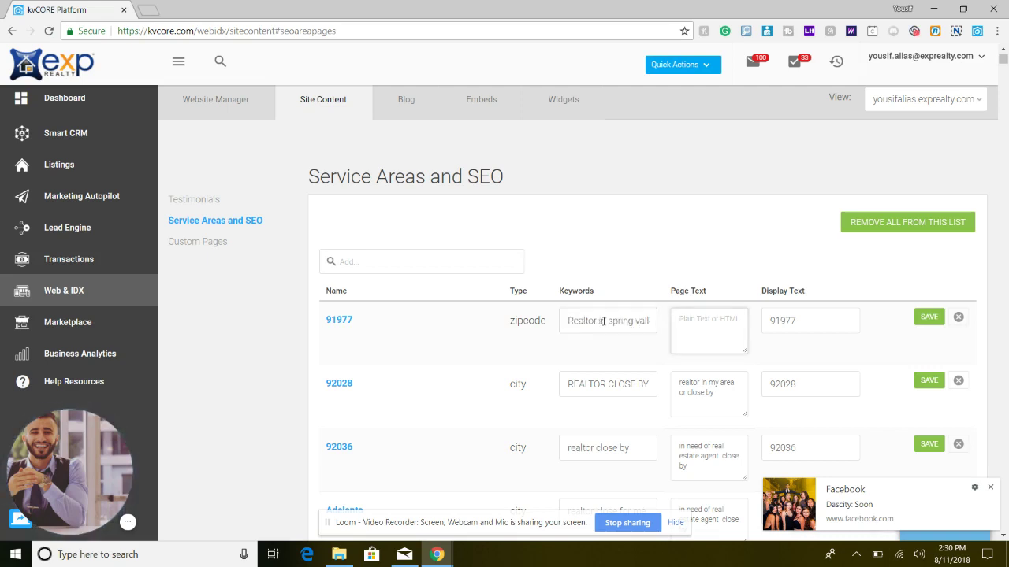
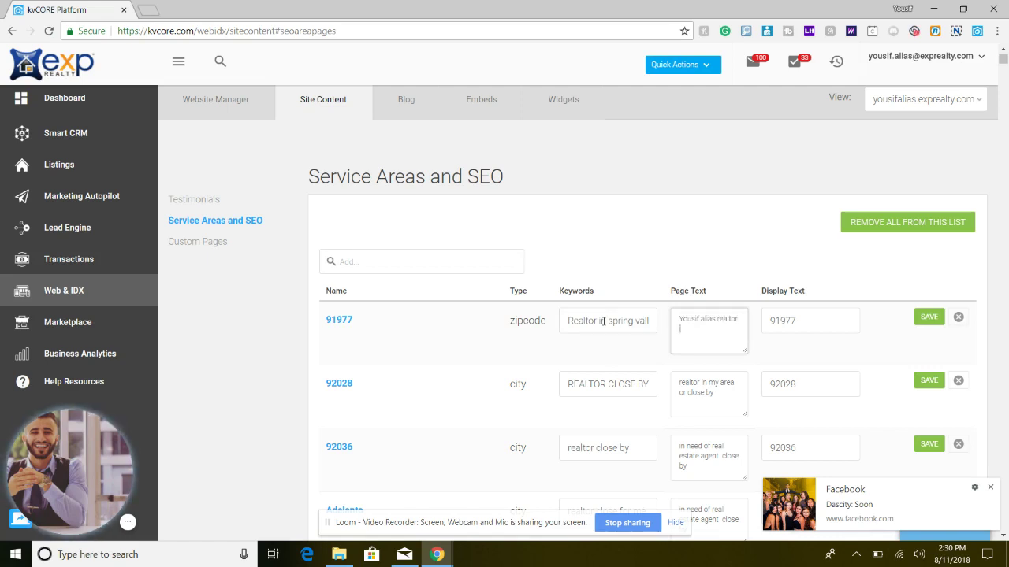
text(isnprin)
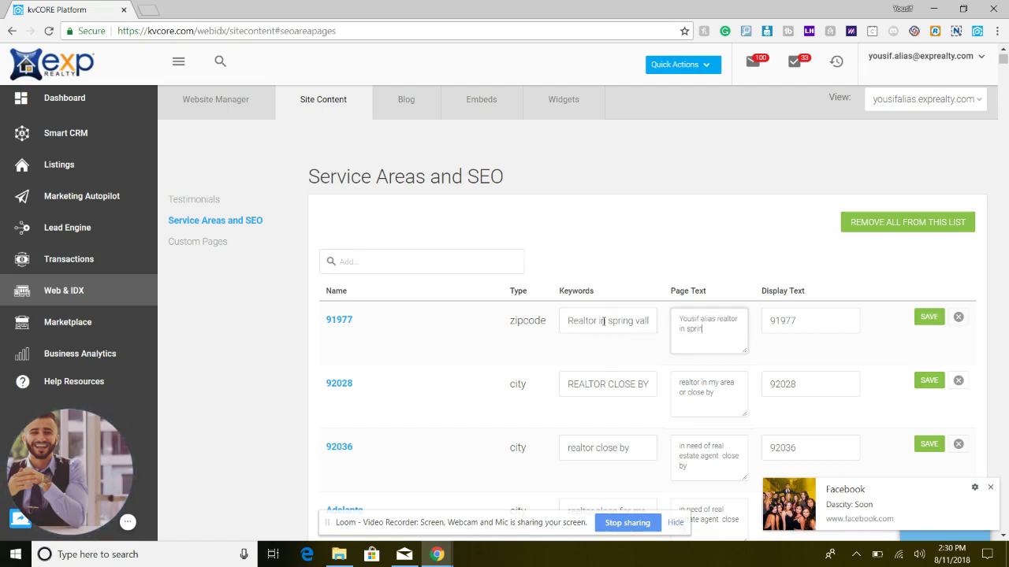
text(g valley)
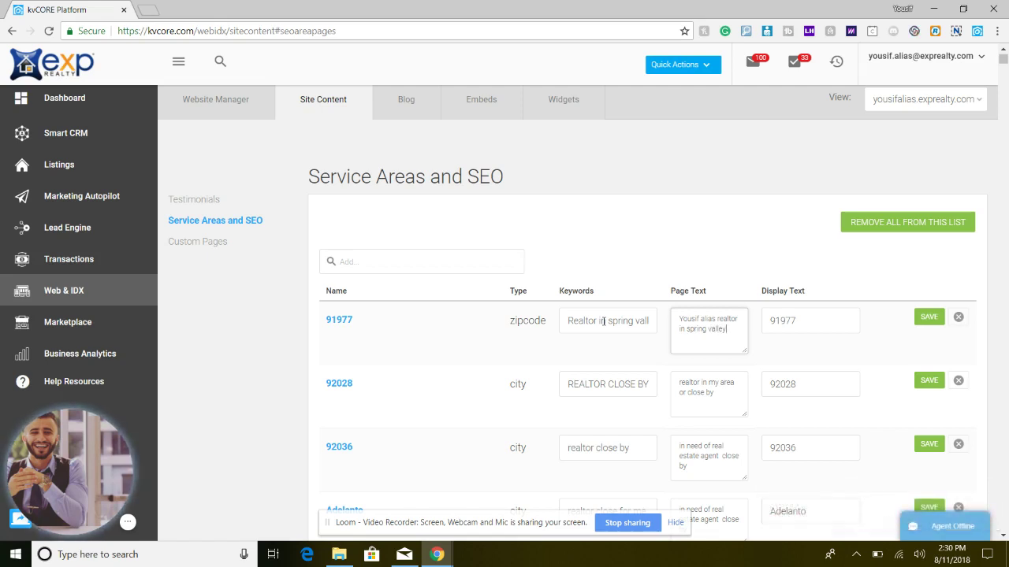
- Save the 91977 service area and view the Blog Posts list
click(931, 324)
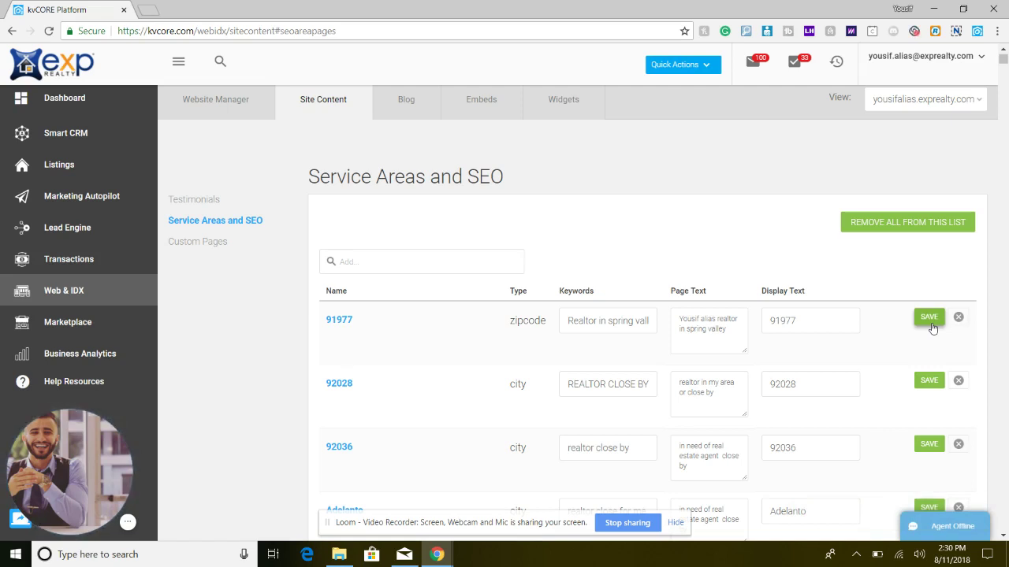
click(931, 323)
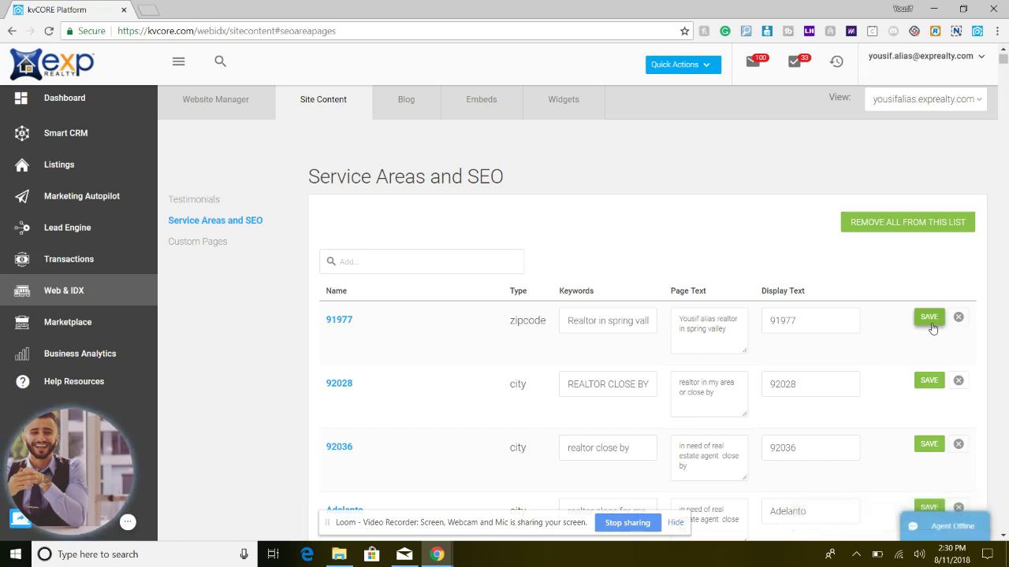
click(429, 118)
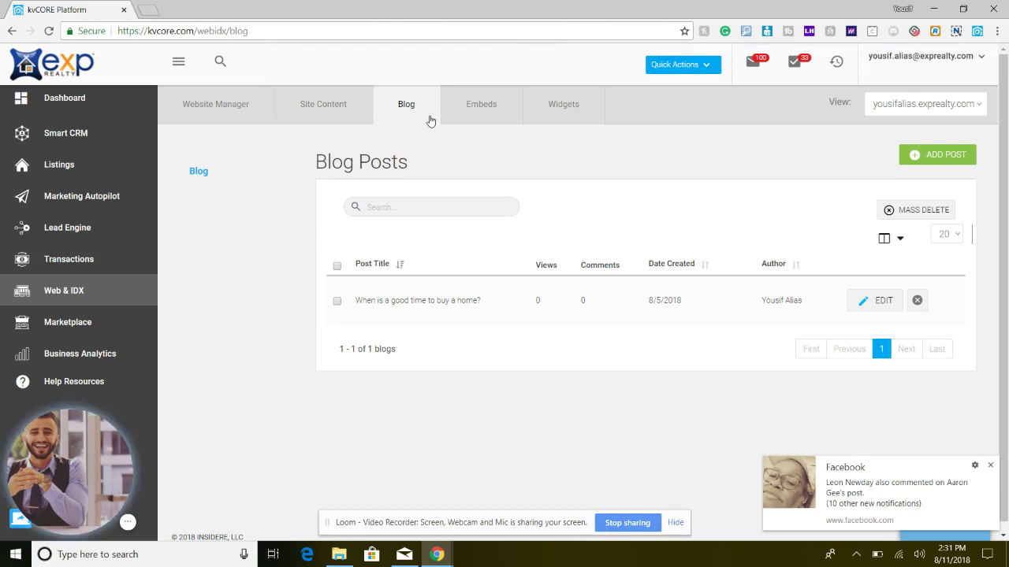
- Open the Embeds section of Web & IDX
click(492, 111)
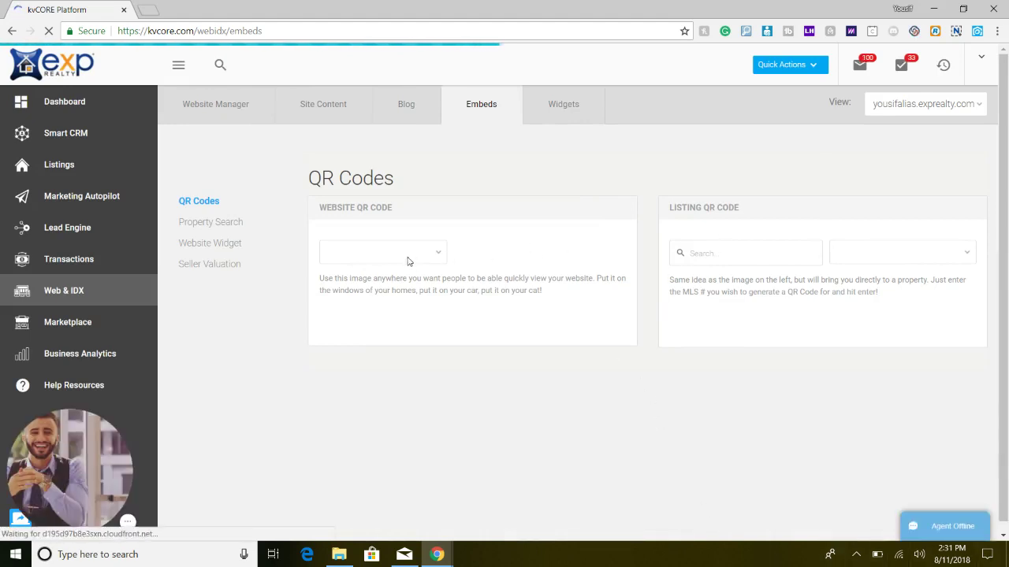
- Review the Property Search, Website Widget and Seller Valuation embed codes, then go to Widgets
click(211, 227)
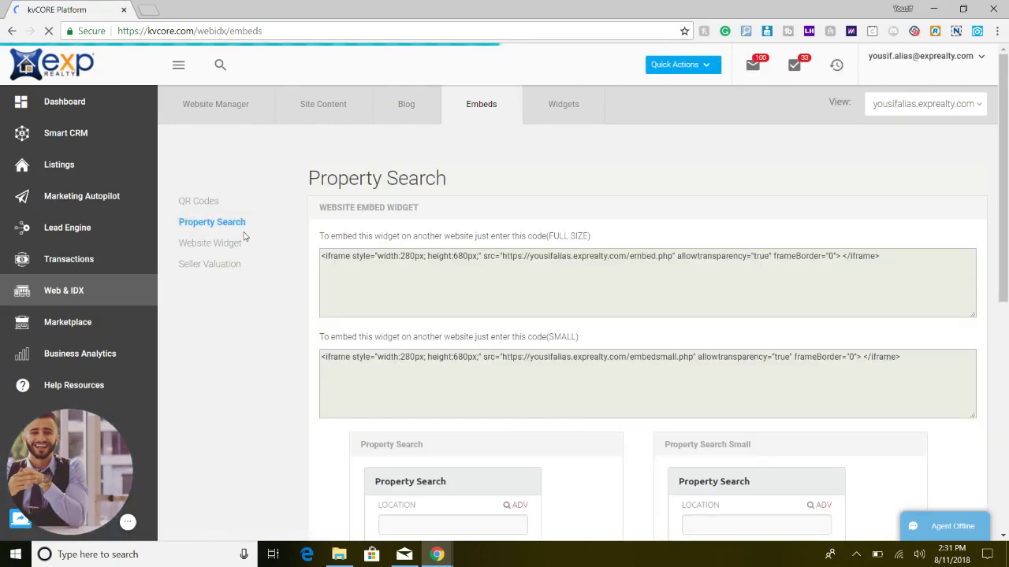
click(222, 243)
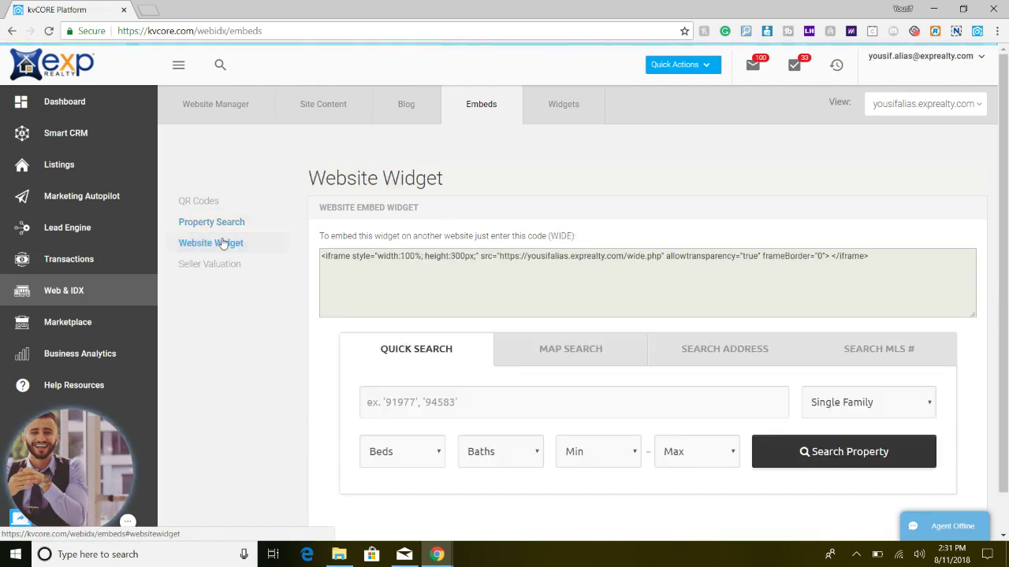
click(219, 221)
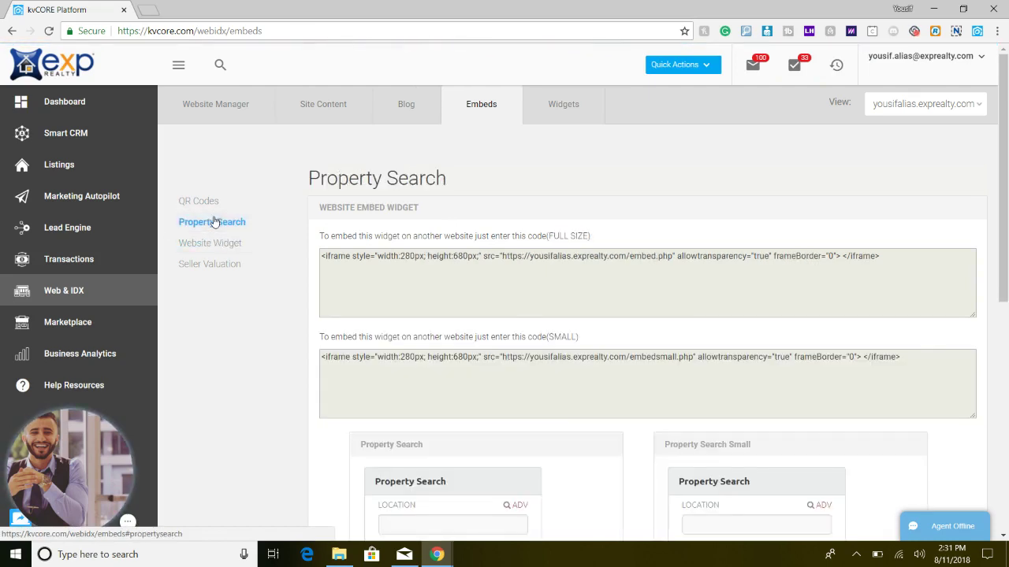
click(220, 267)
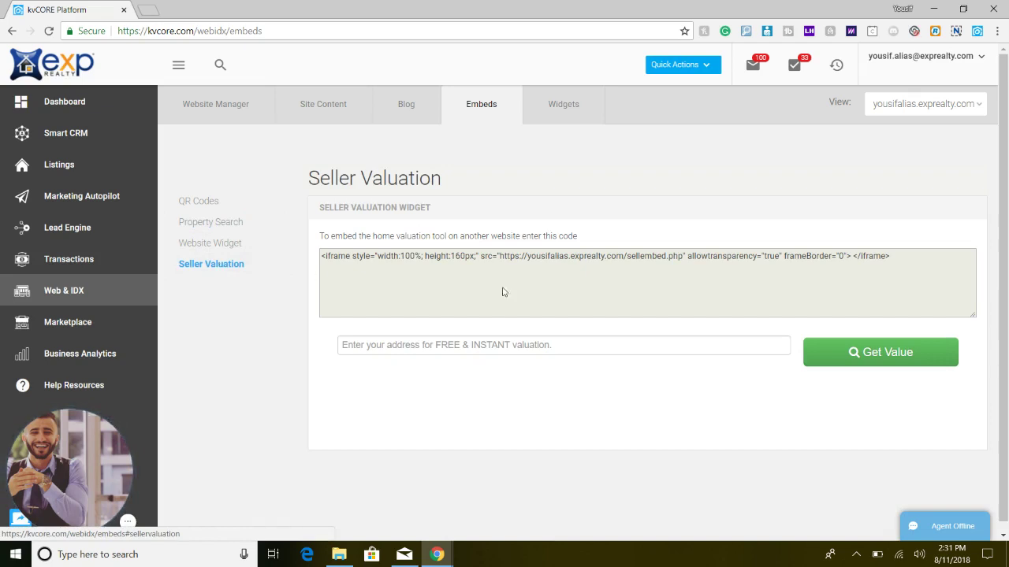
click(578, 113)
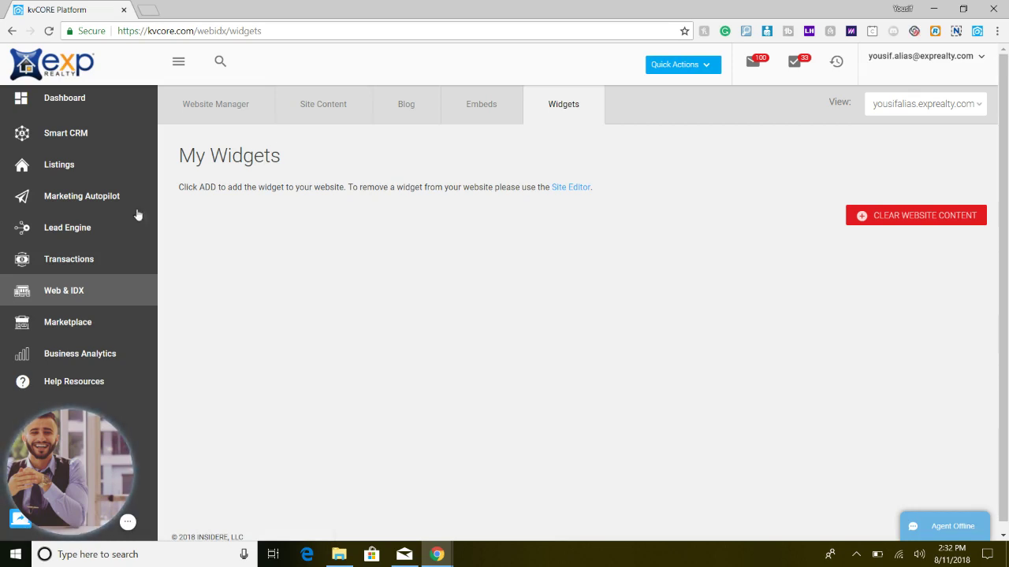
- Open the Marketplace to browse kvCORE Extensions and Lead Gen & Nurture apps
click(71, 321)
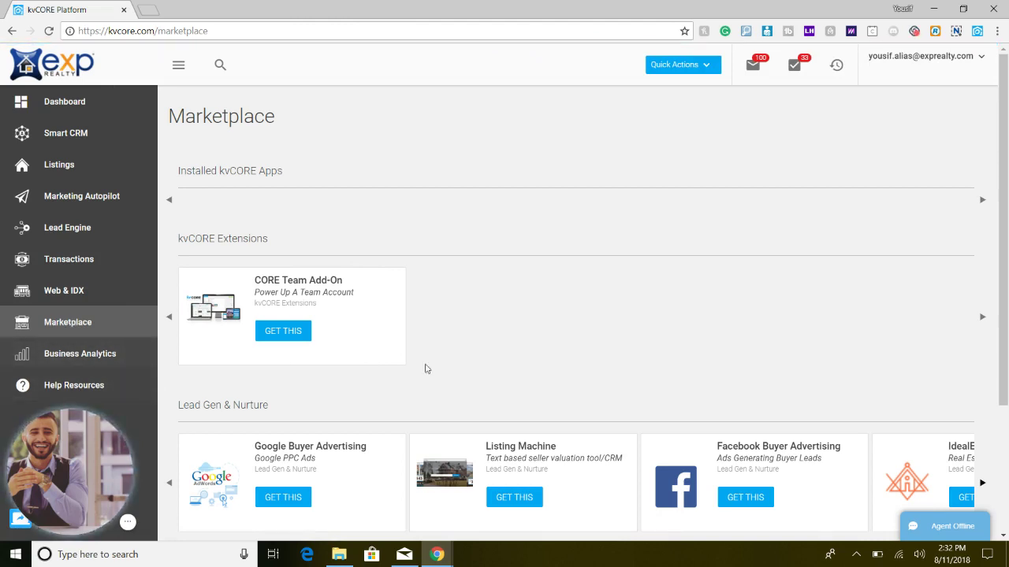
scroll(476, 373, down, 2)
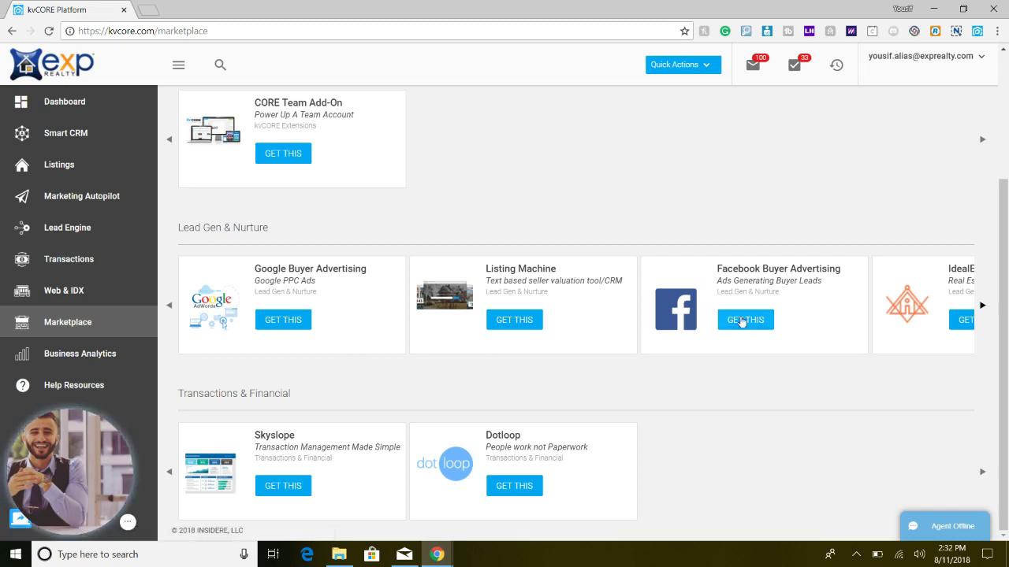
click(982, 306)
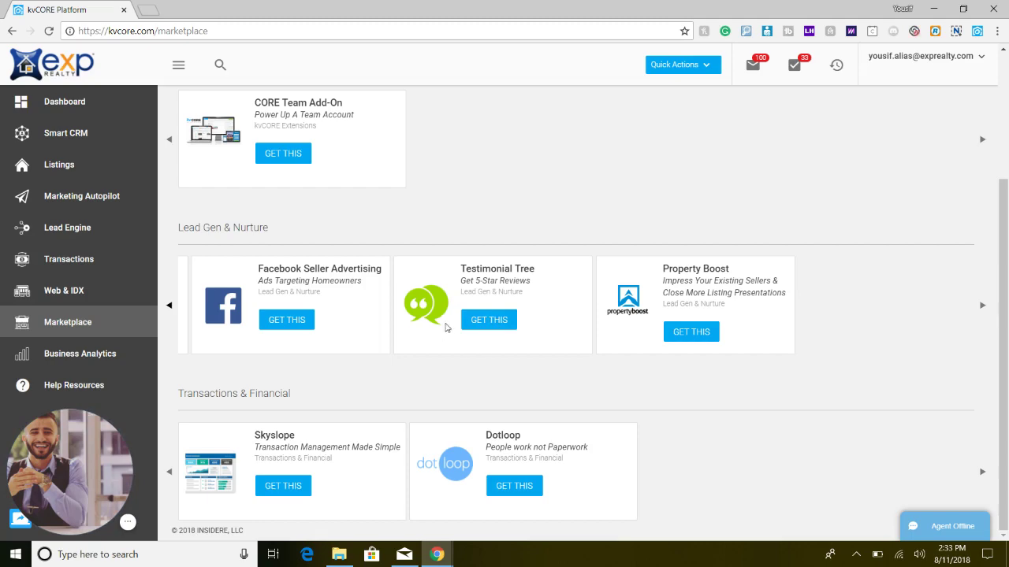
click(483, 320)
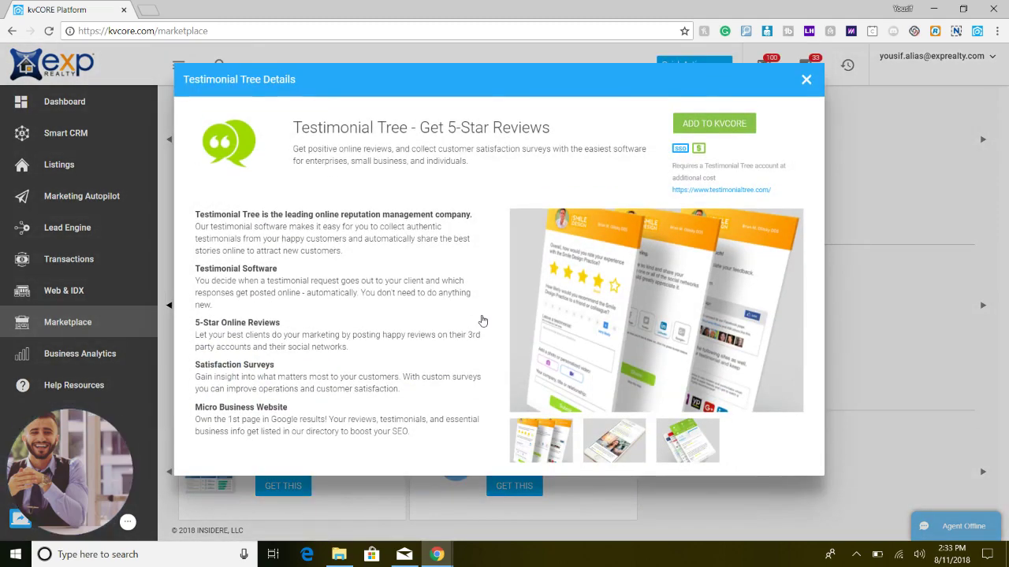
click(807, 80)
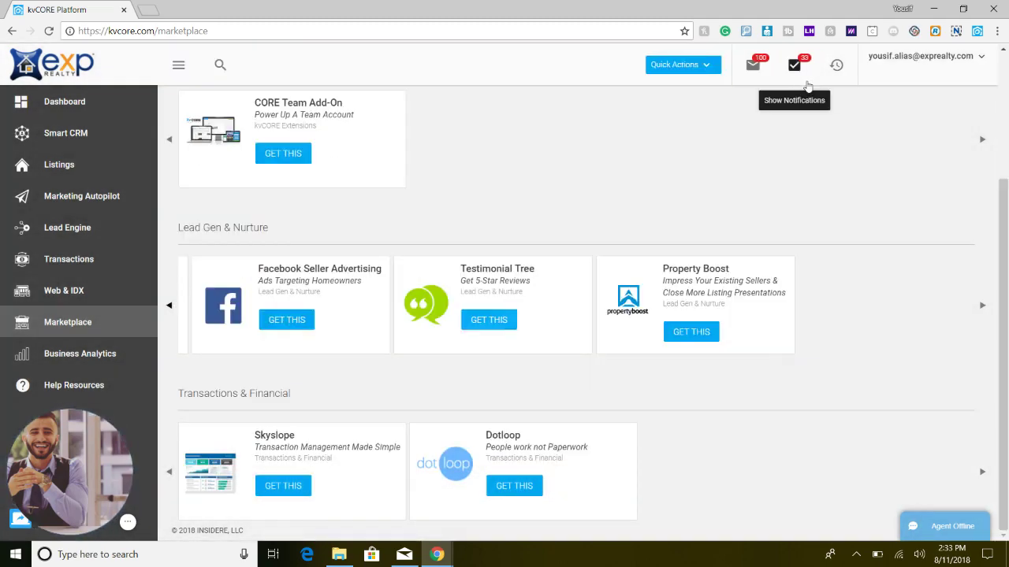